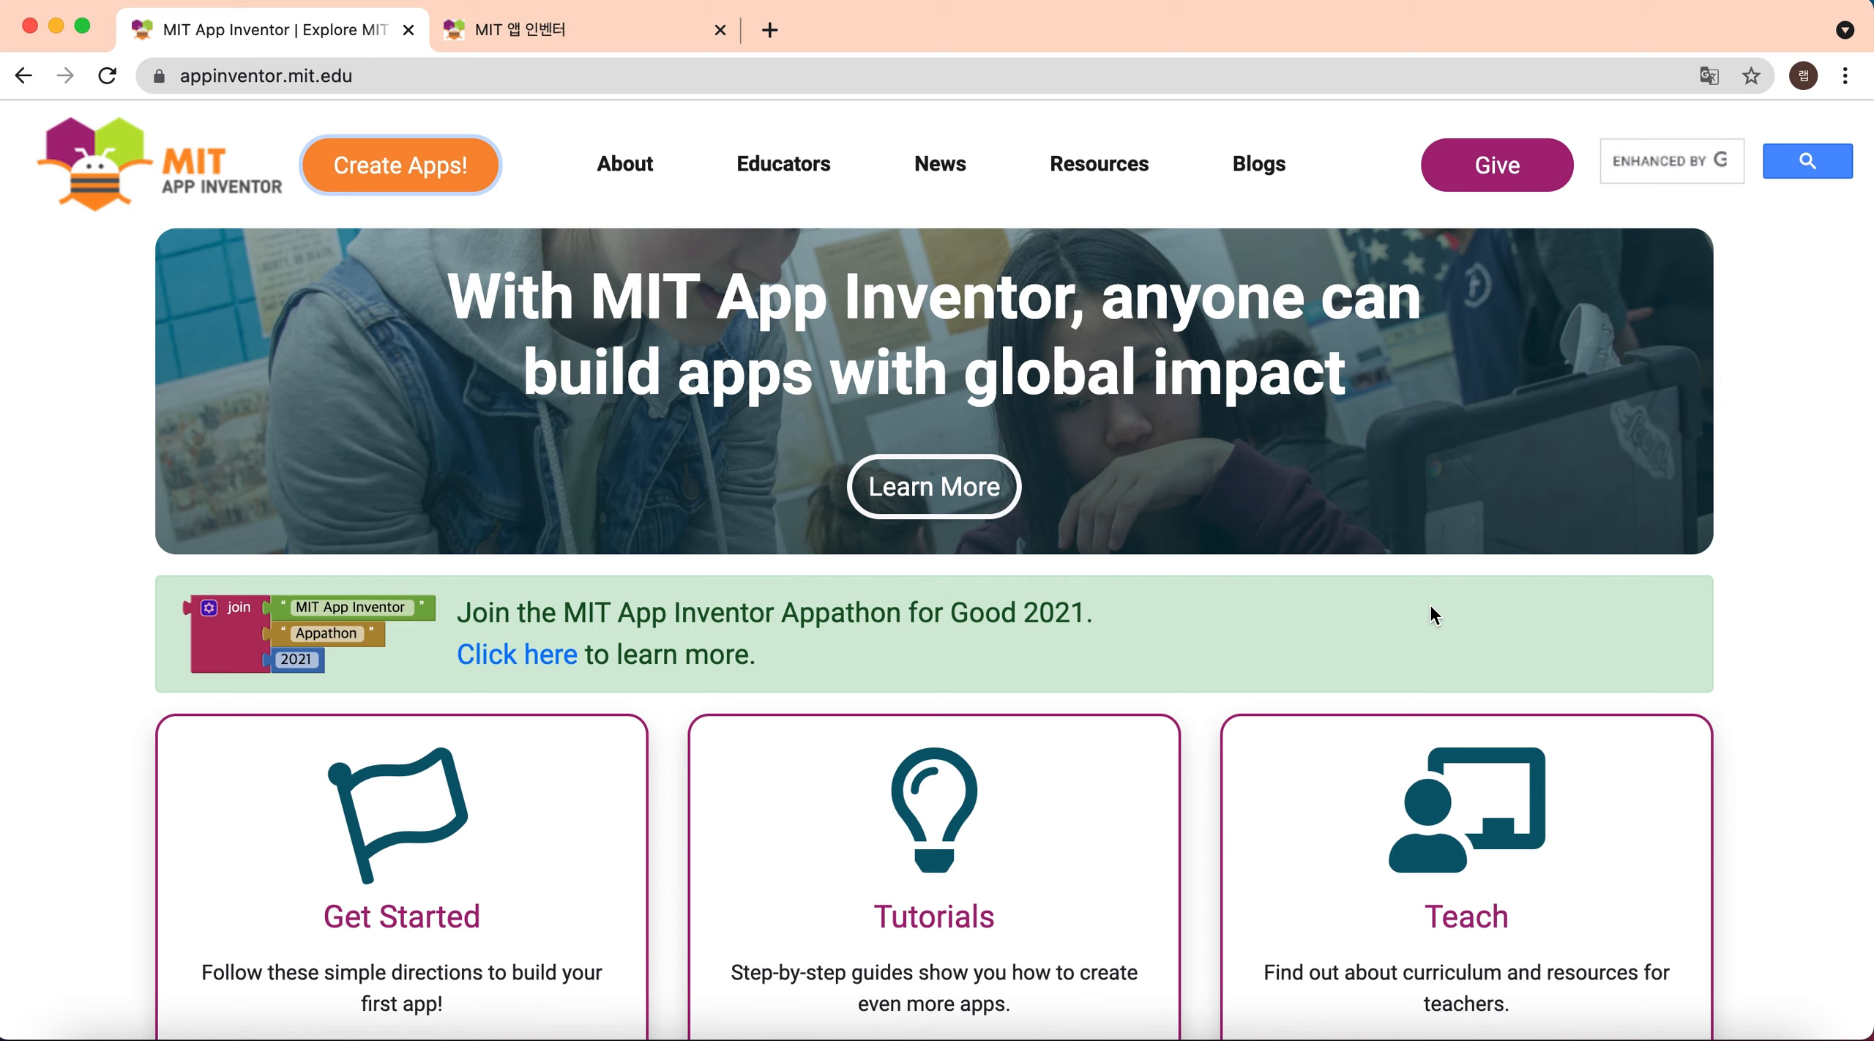
# Open the app creation workspace from the MIT App Inventor site and dismiss the welcome tutorials dialog.
pyautogui.click(1419, 604)
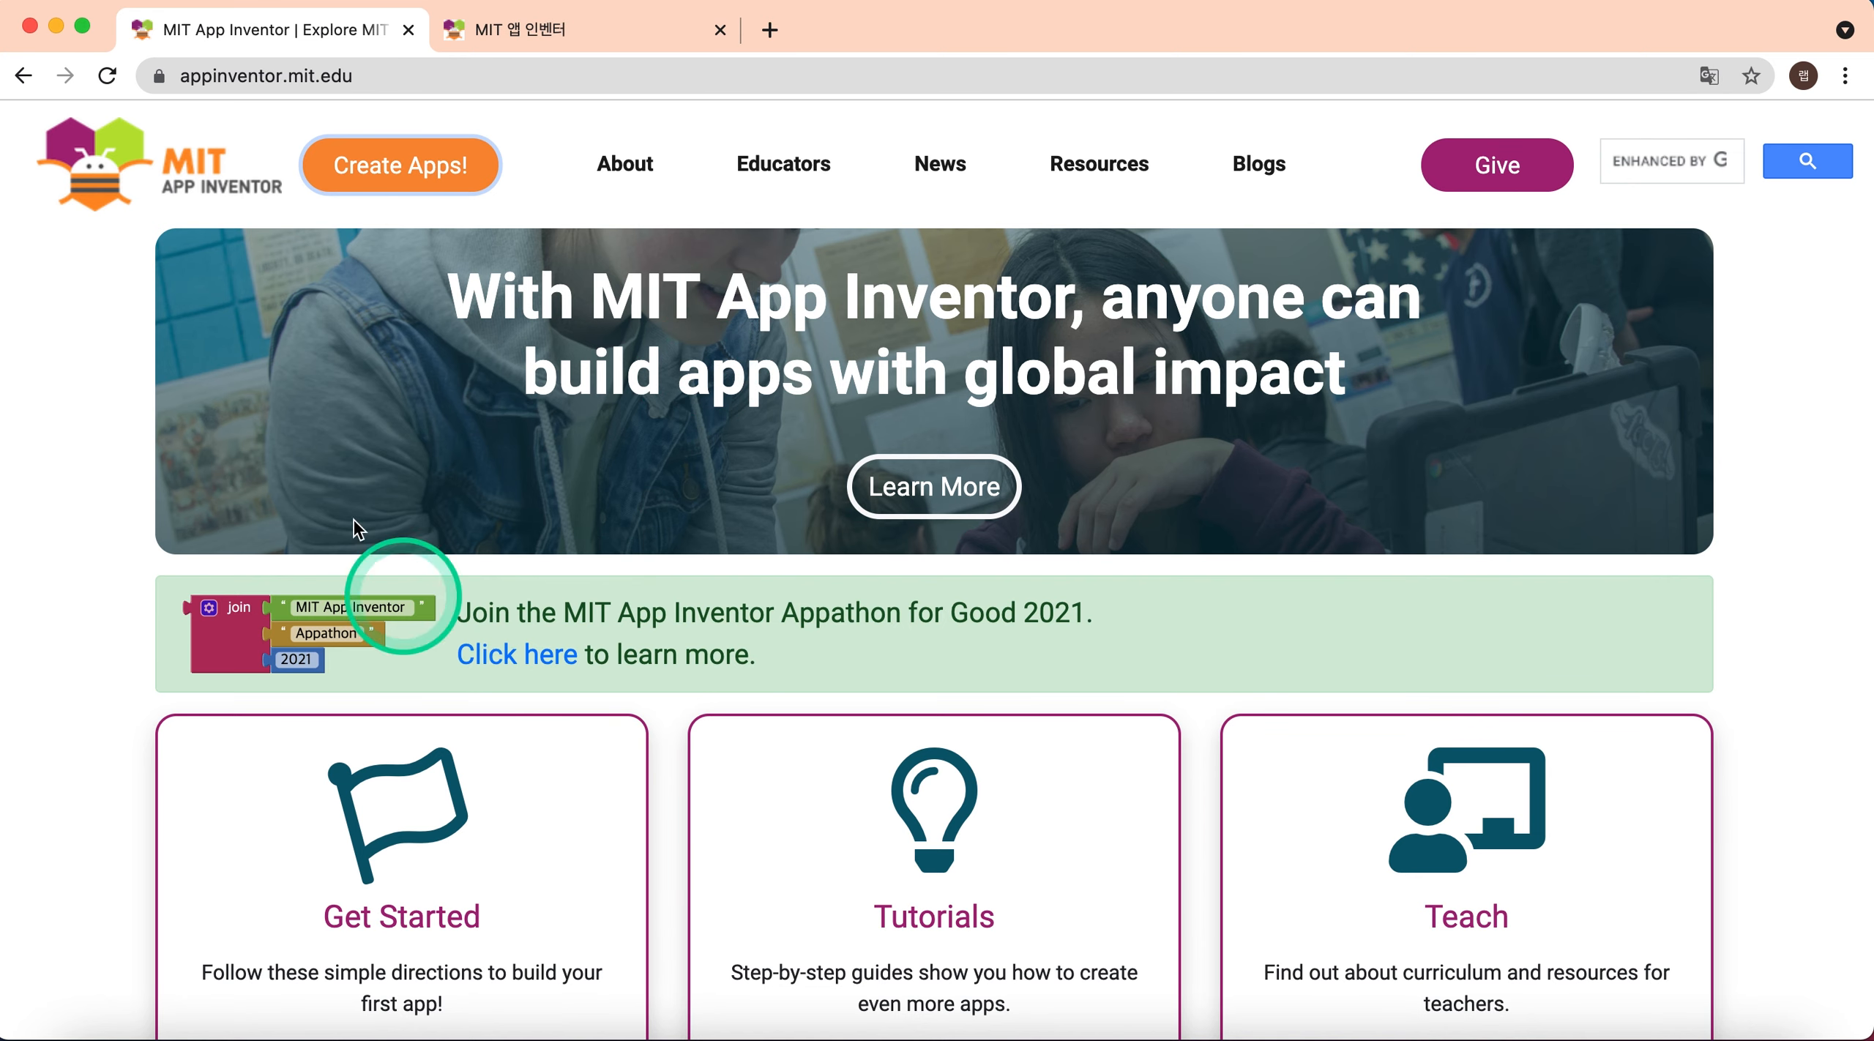
pyautogui.click(423, 173)
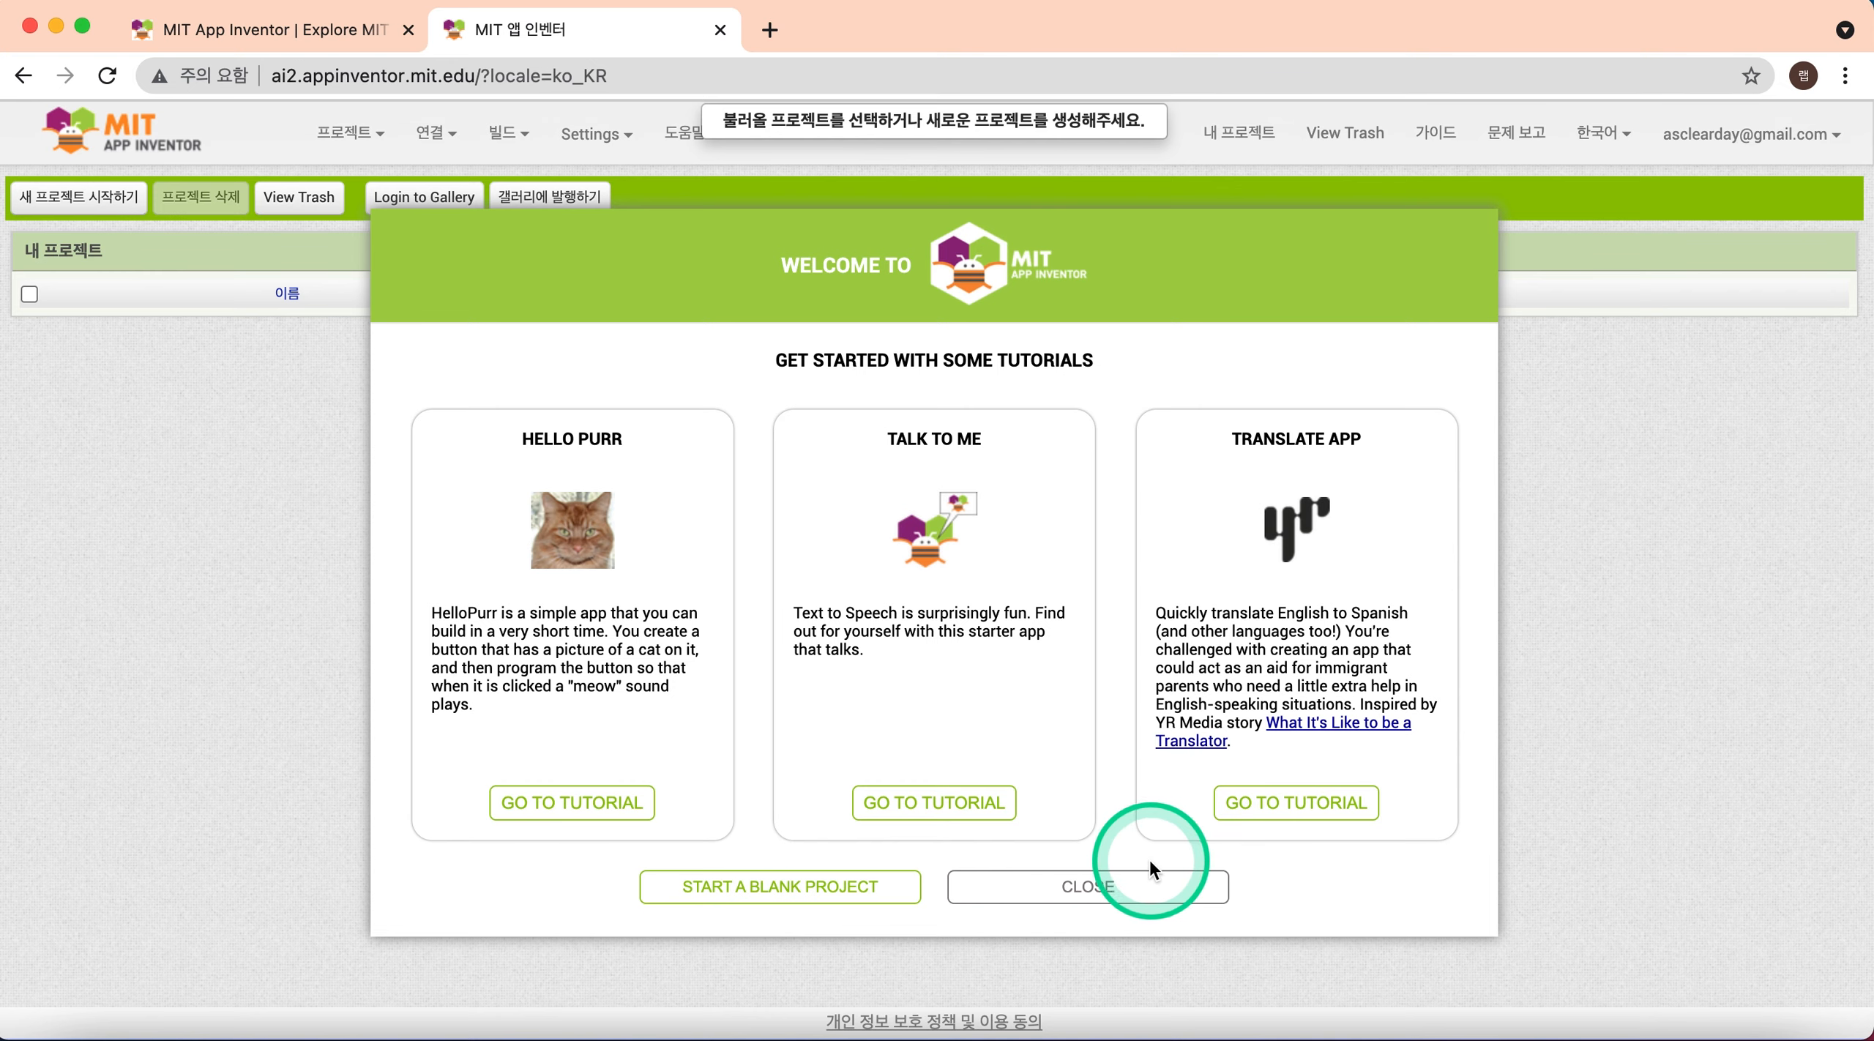
pyautogui.click(1115, 891)
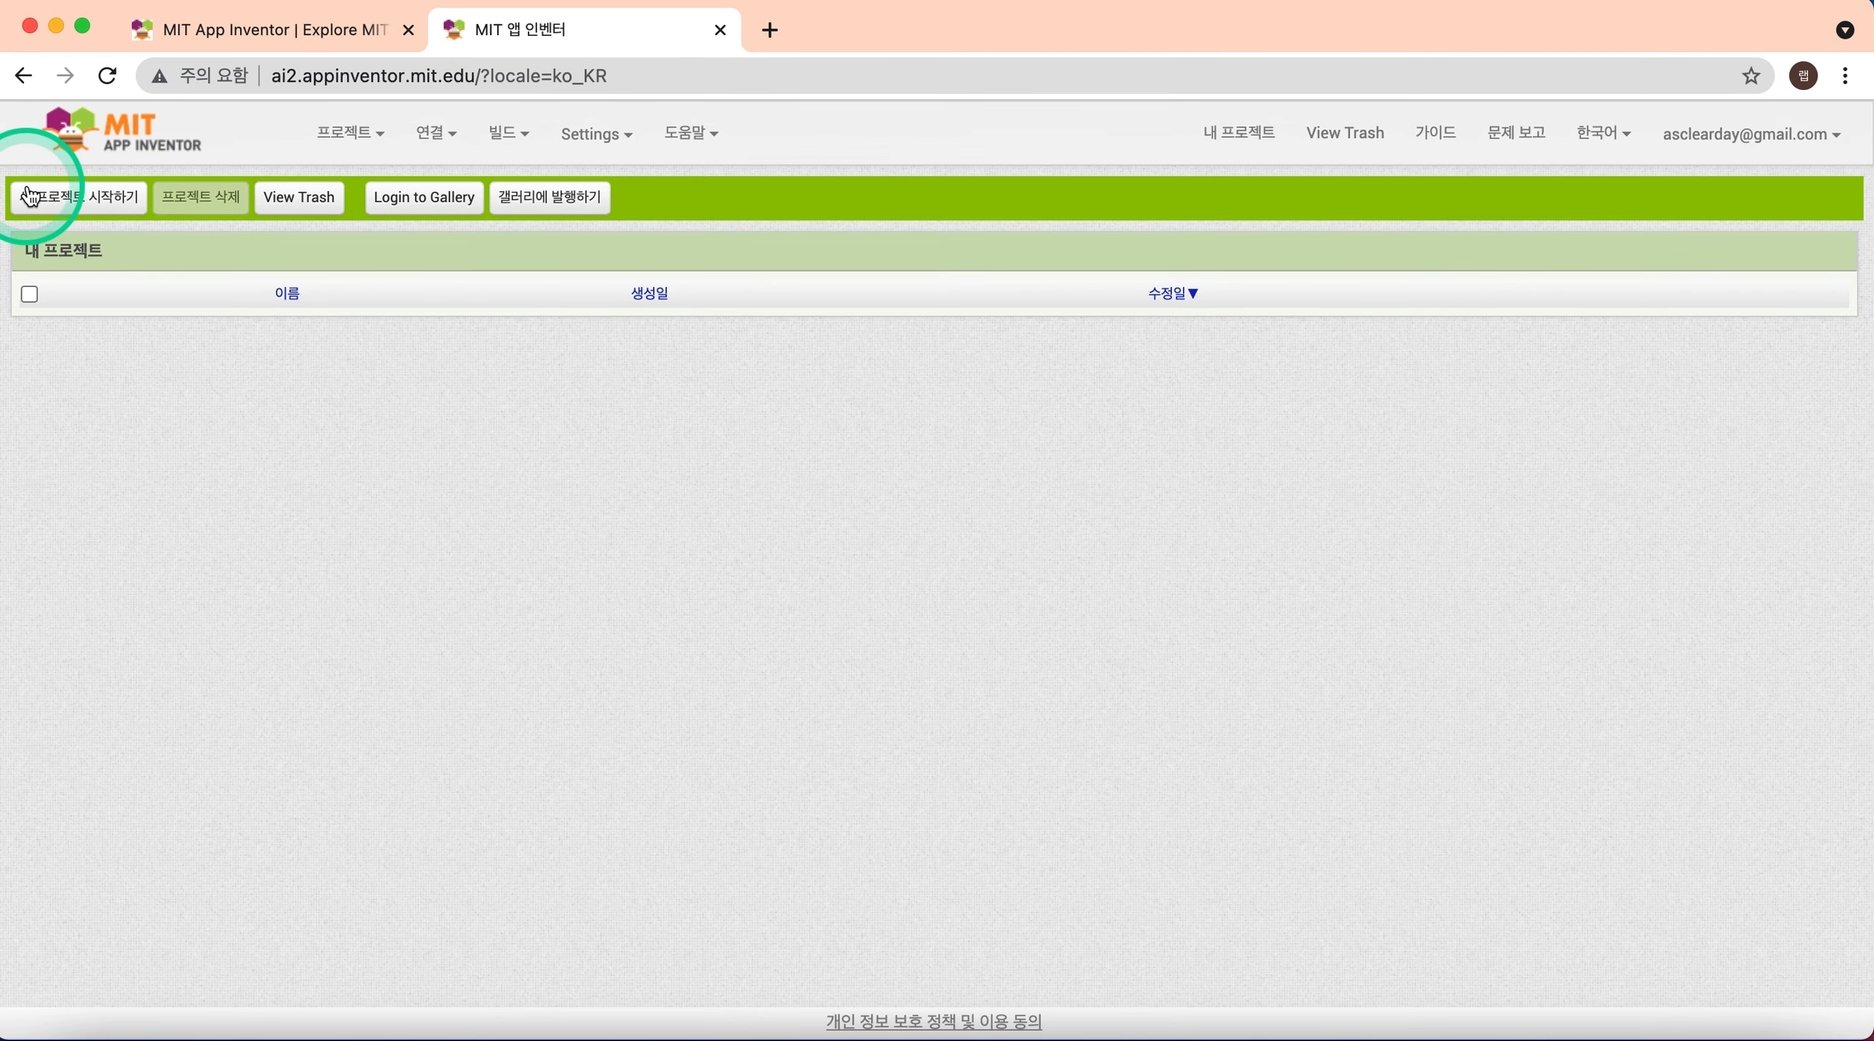
# Create a new project named NEW and open it.
pyautogui.click(84, 207)
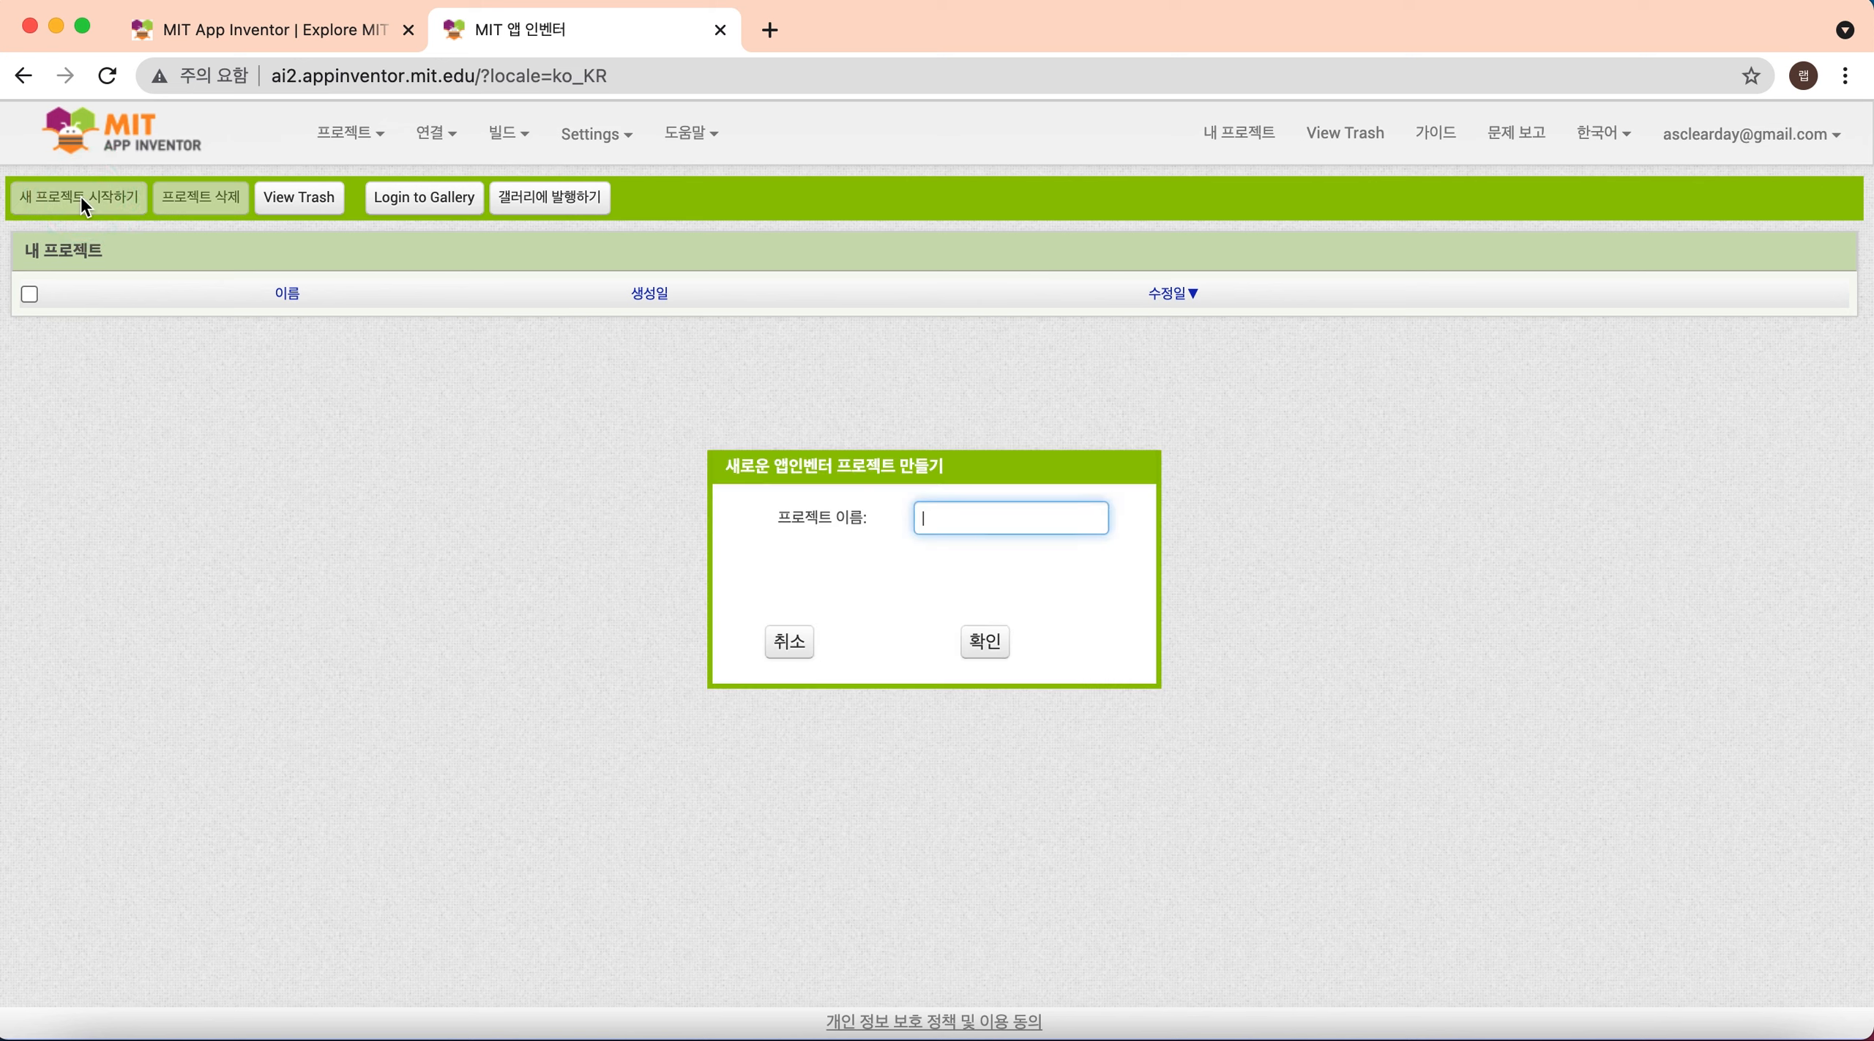
pyautogui.write('N')
pyautogui.write('테')
pyautogui.write('W')
pyautogui.press('Return')
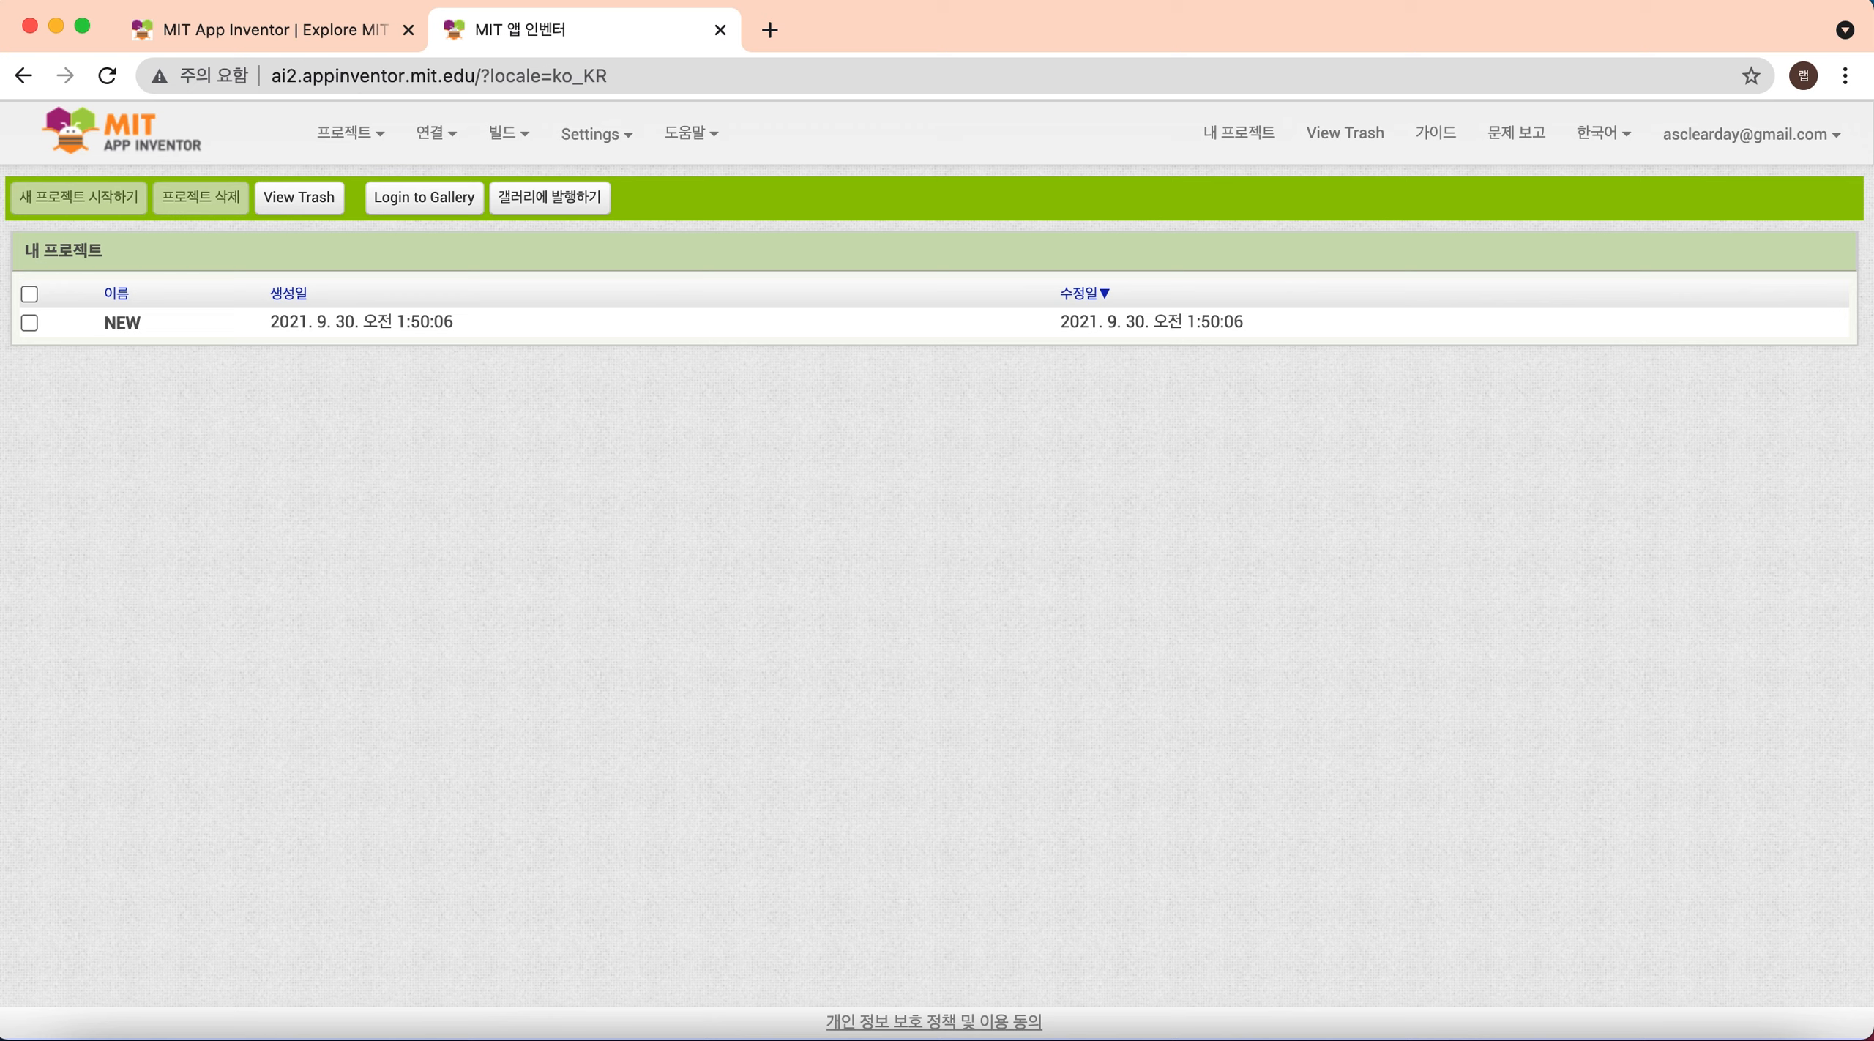
pyautogui.click(66, 197)
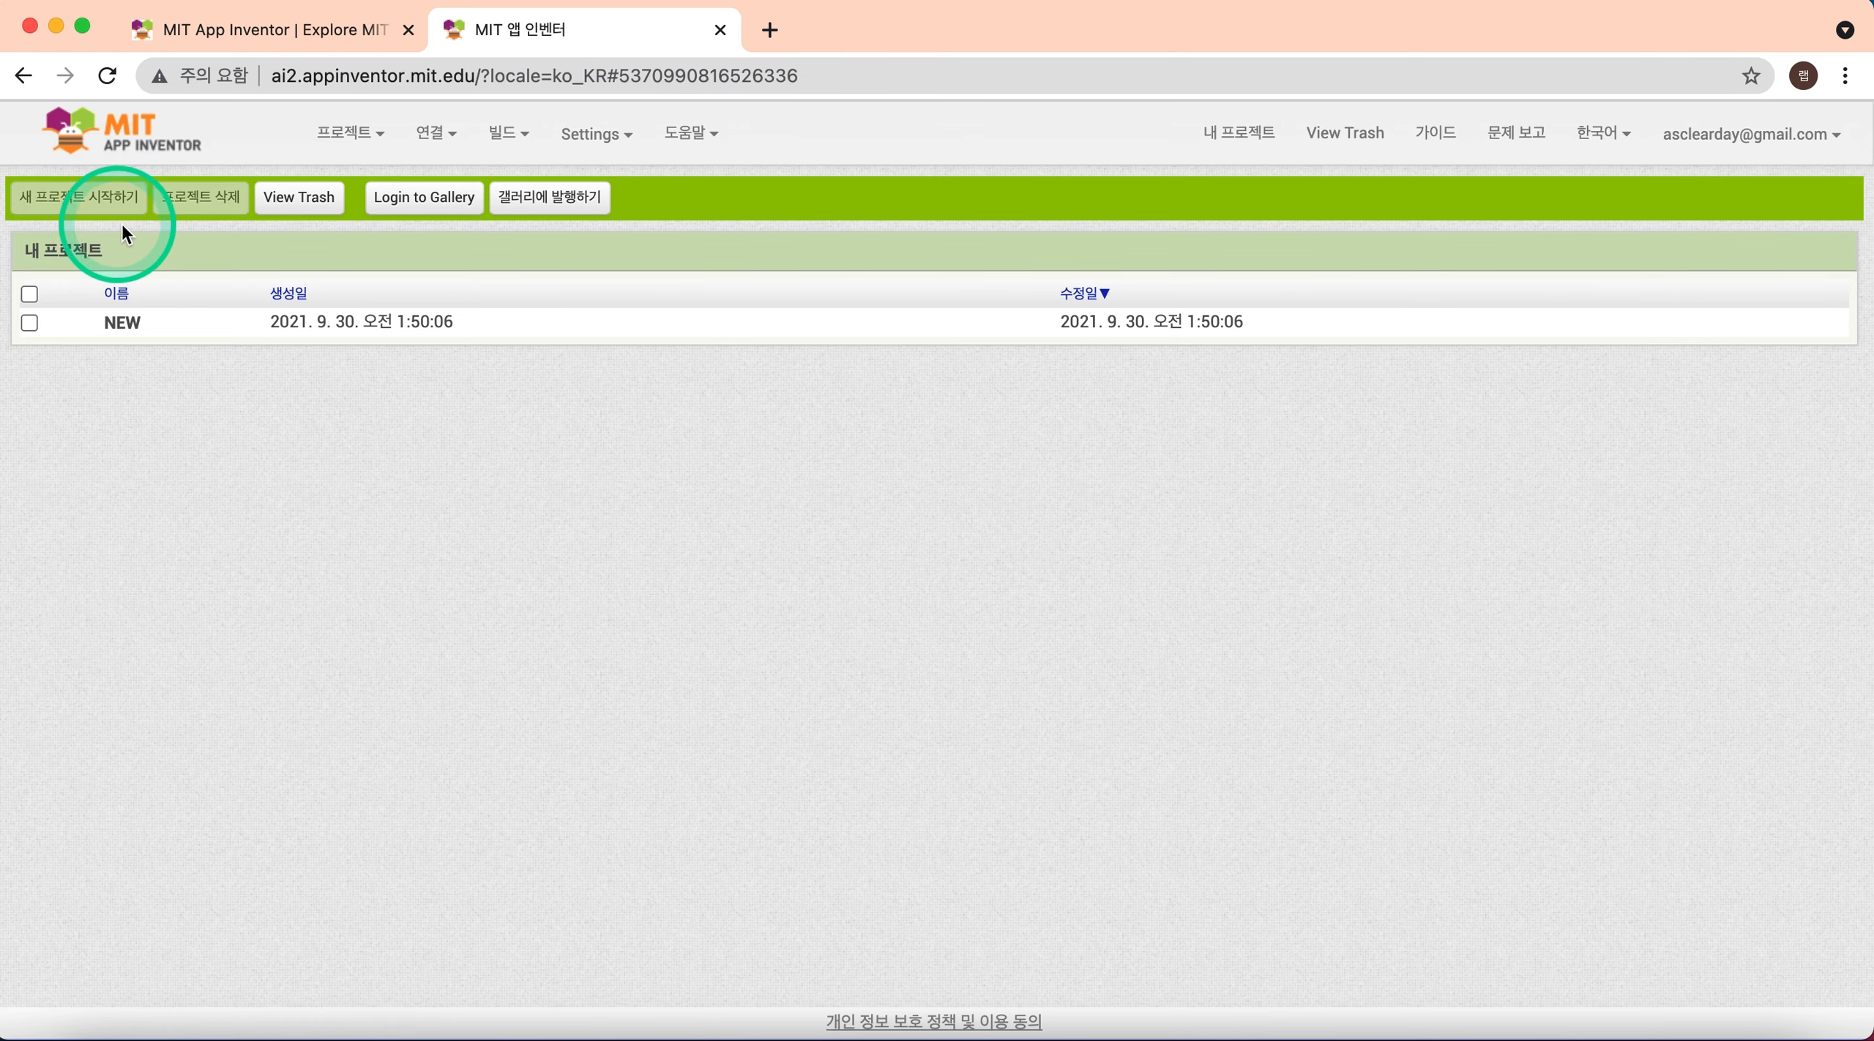
pyautogui.click(139, 322)
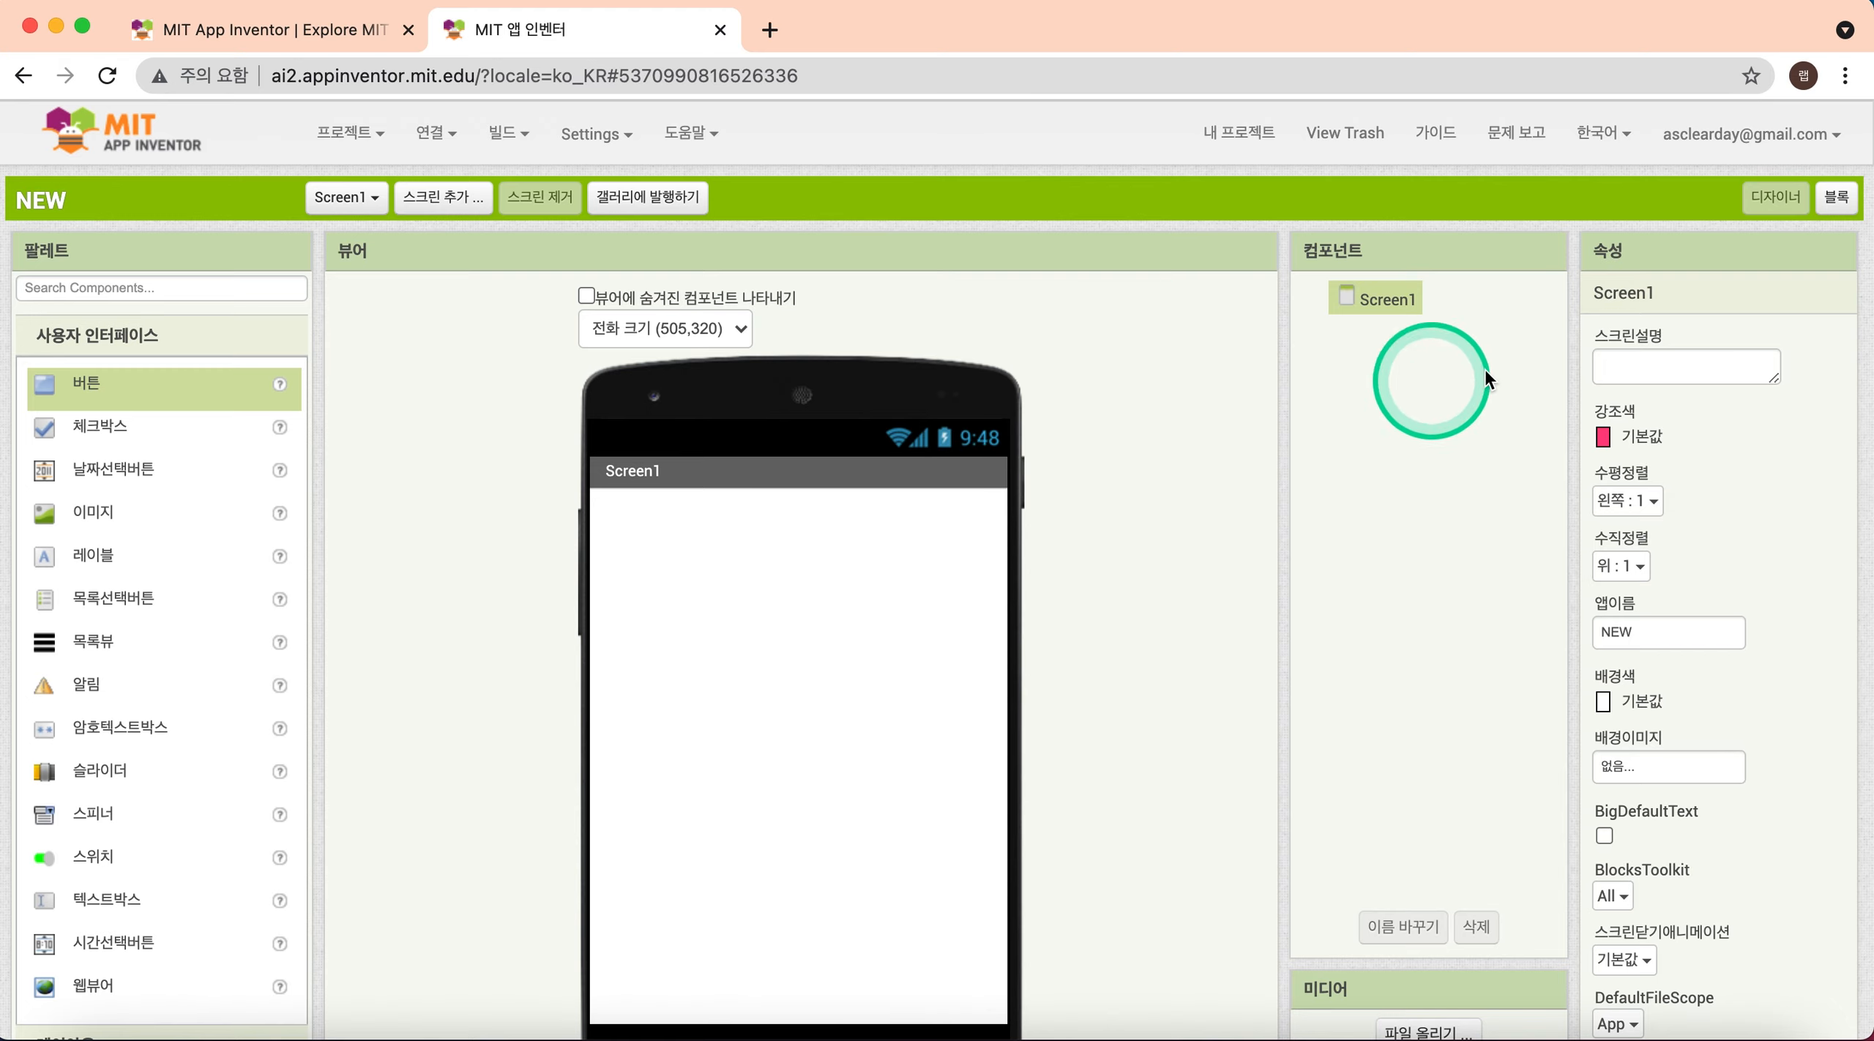
# Examine the built-in block categories in the block editor, from control, logic and math to lists, dictionaries and colours.
pyautogui.click(1835, 198)
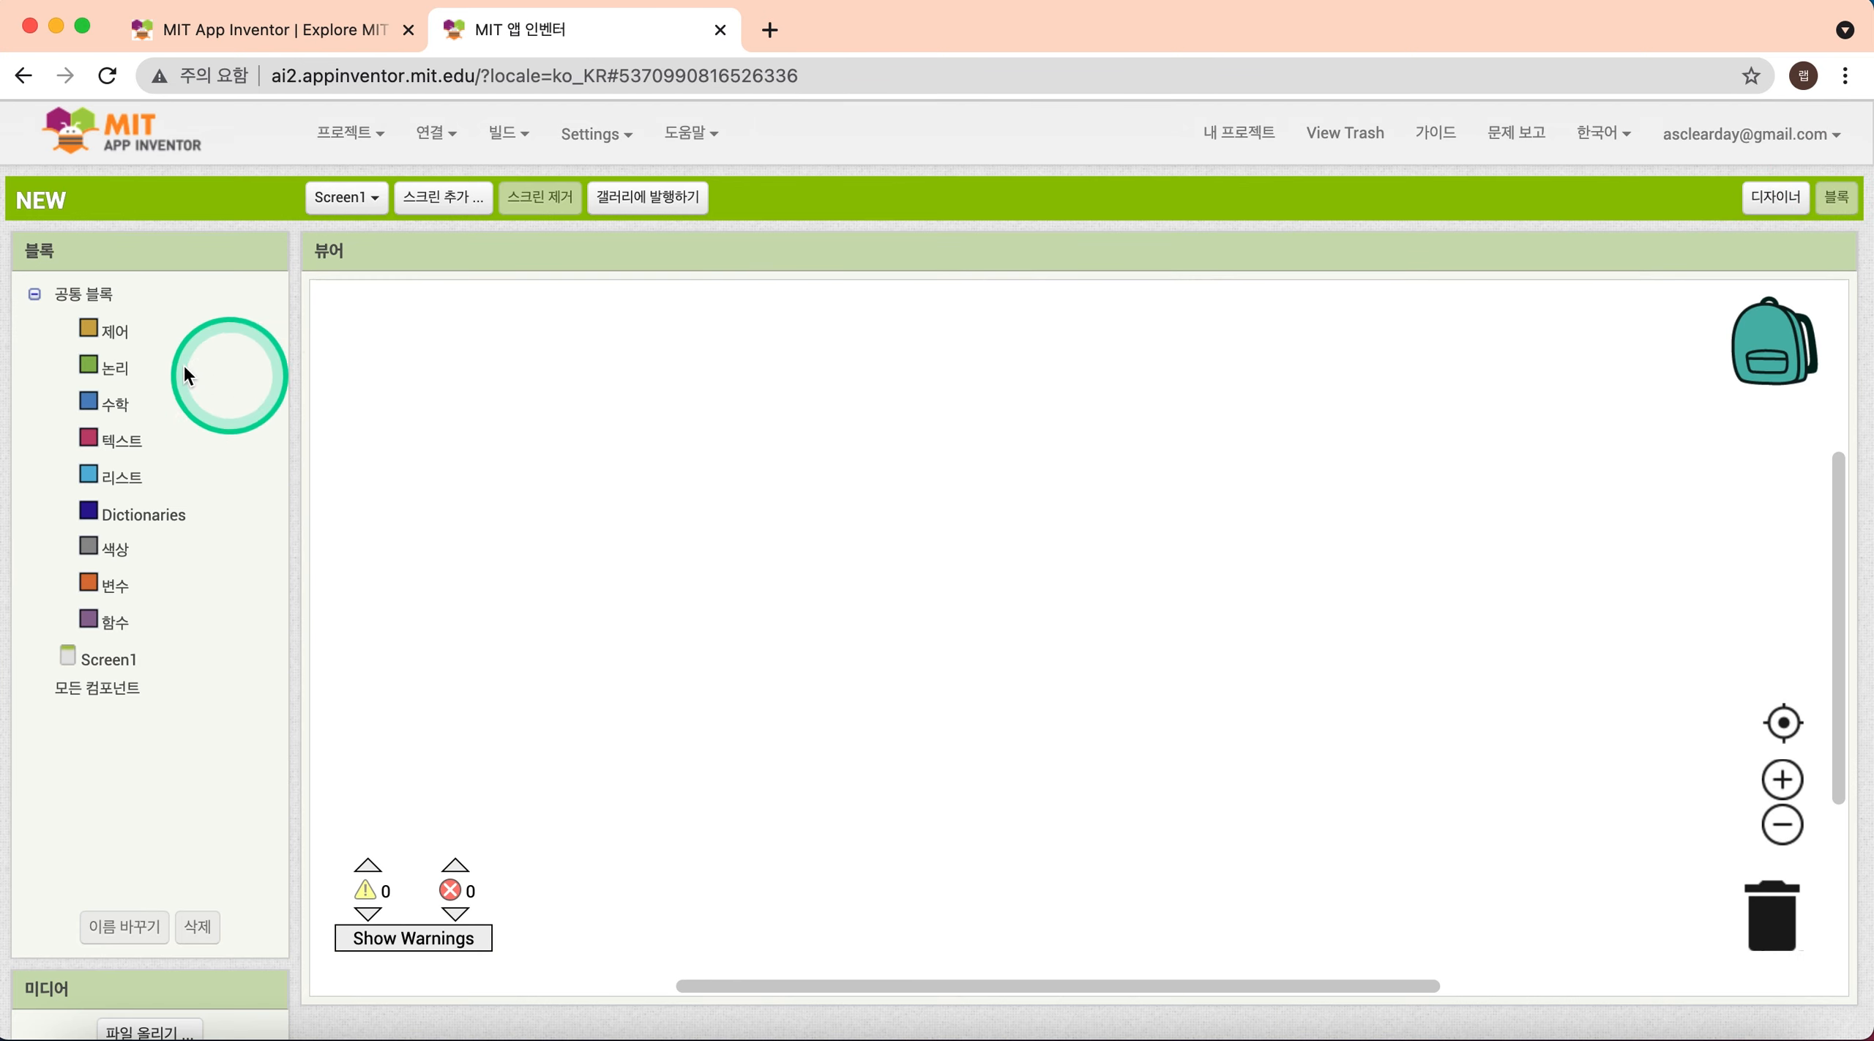
pyautogui.click(115, 333)
pyautogui.click(113, 366)
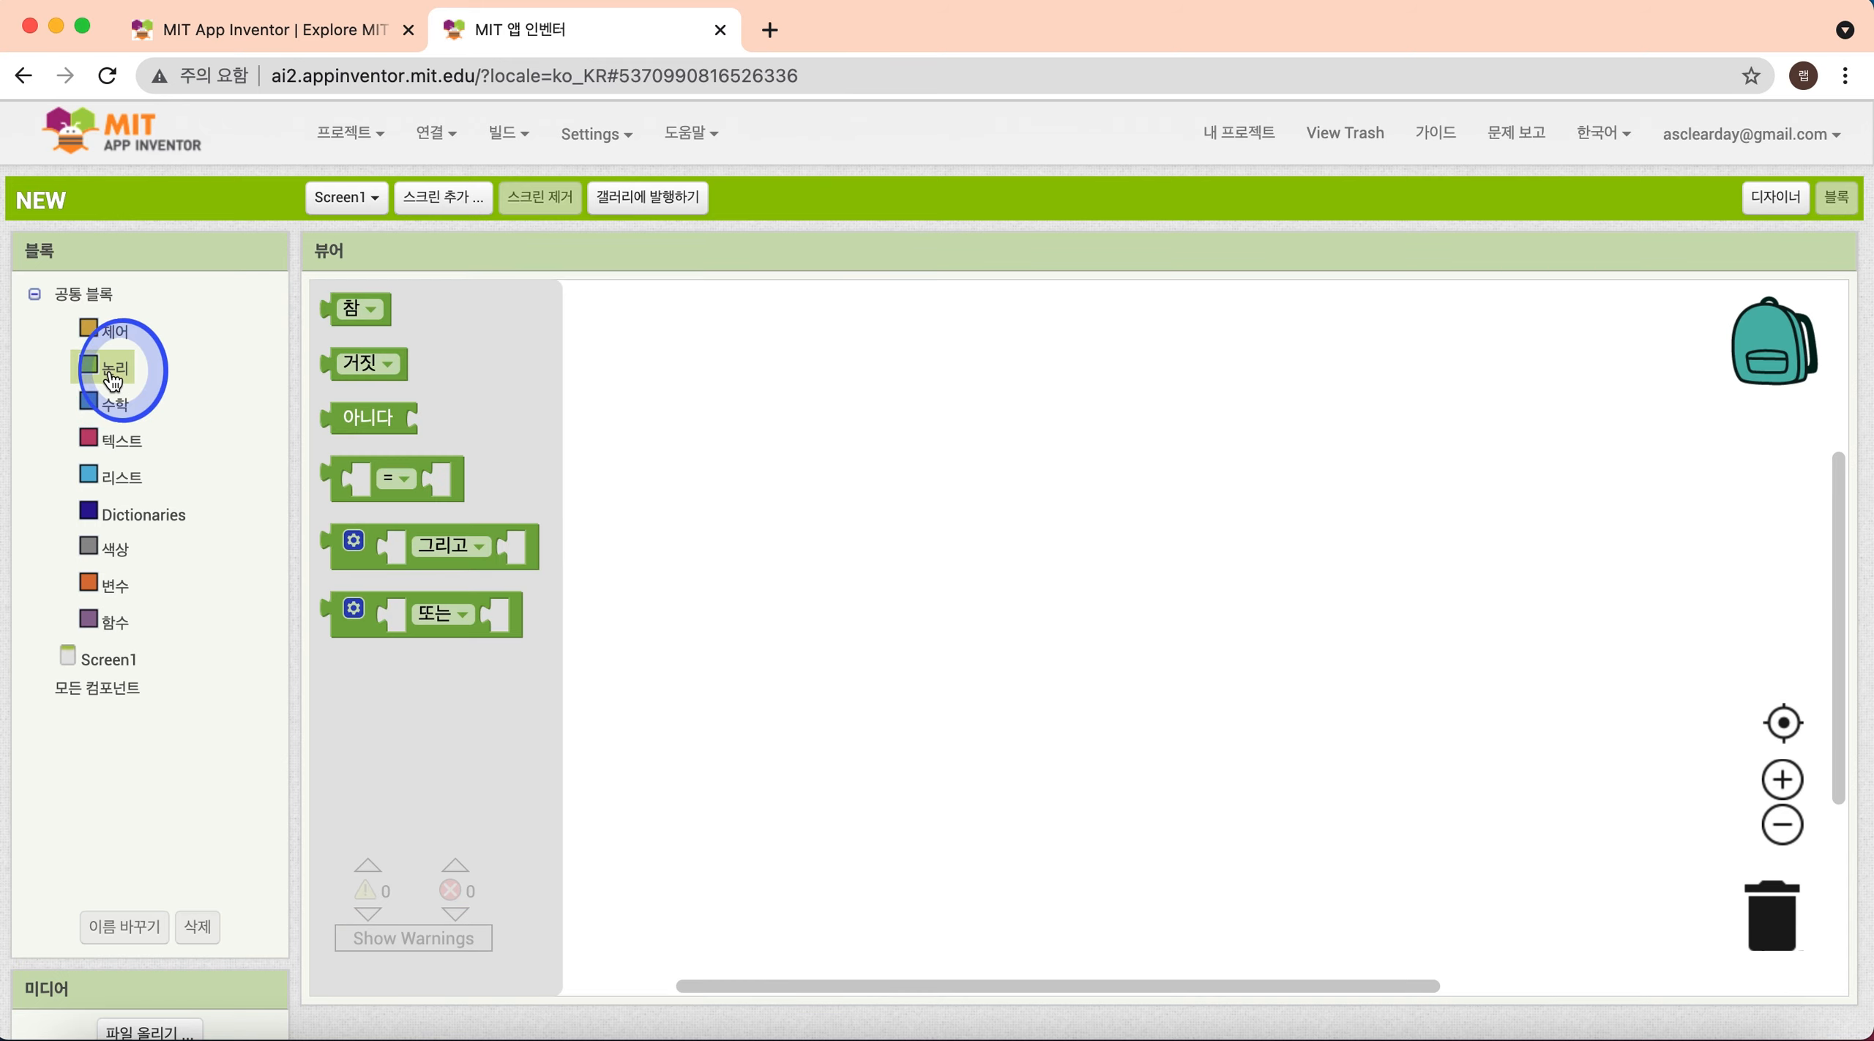
pyautogui.click(111, 405)
pyautogui.click(113, 439)
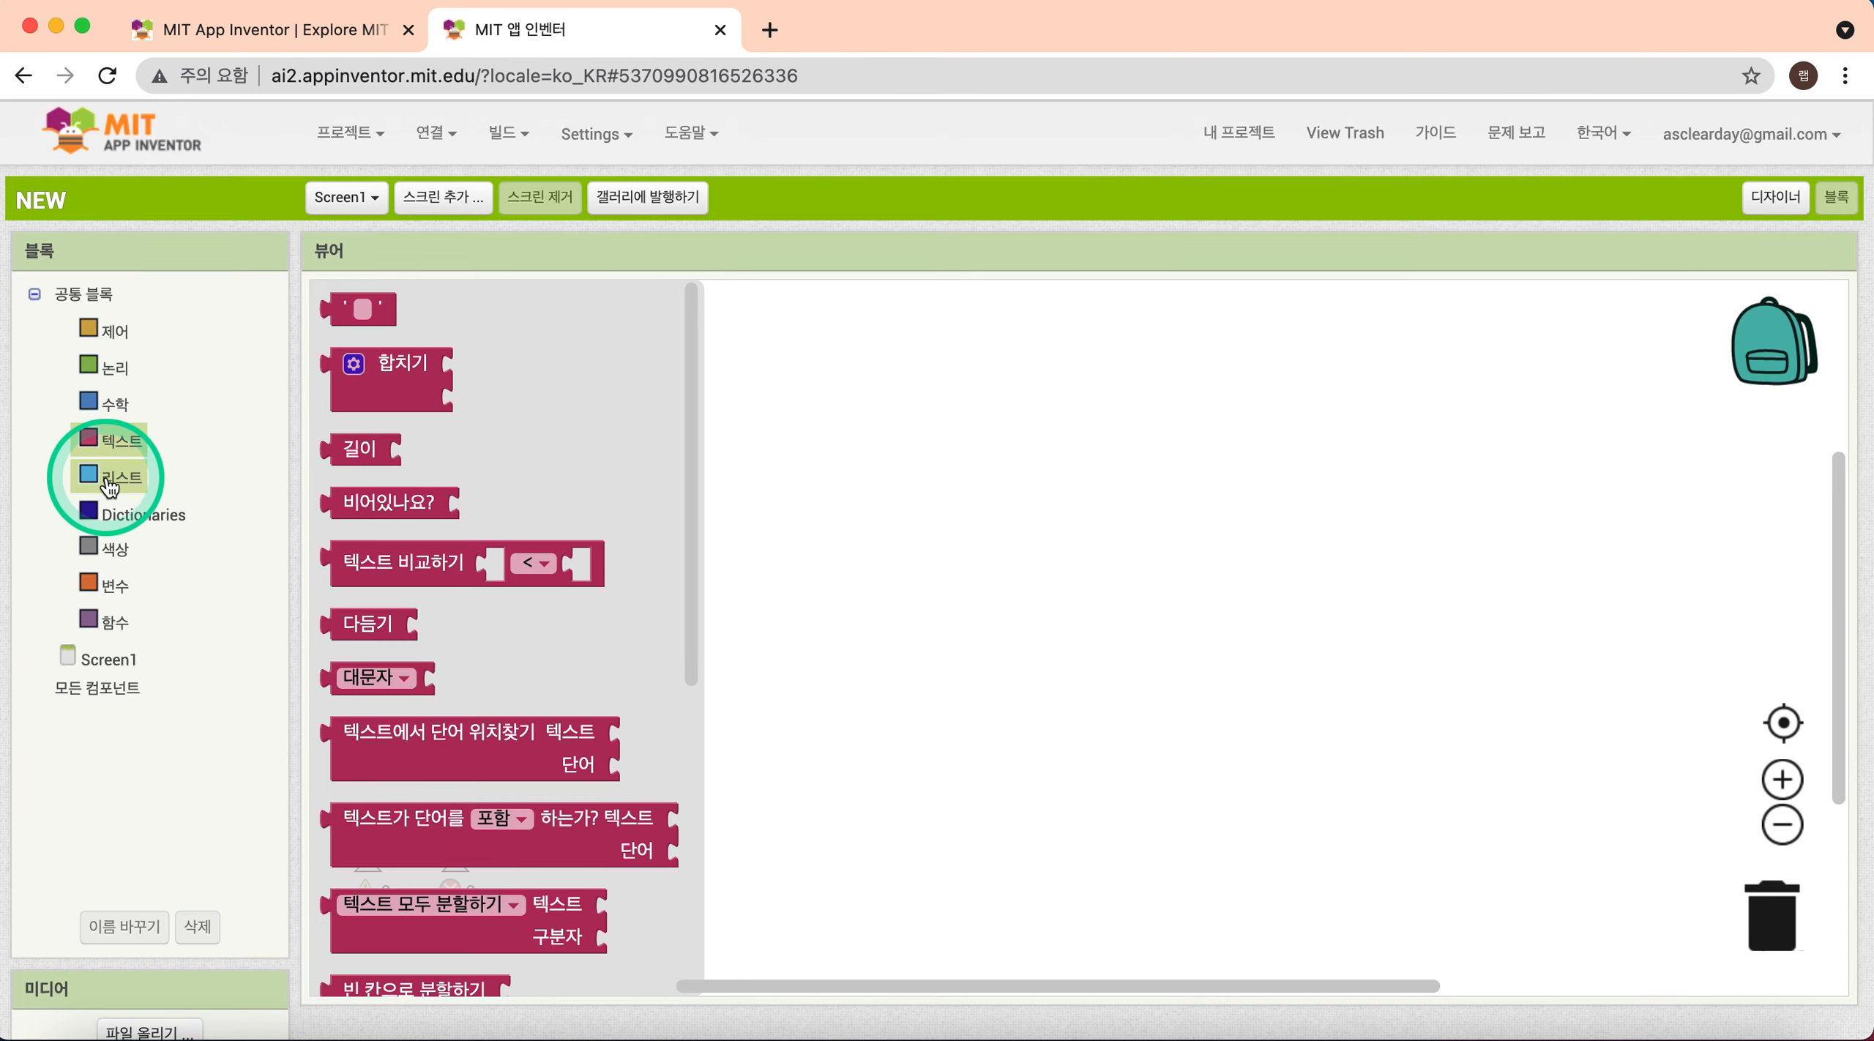
pyautogui.click(111, 477)
pyautogui.click(110, 517)
pyautogui.click(114, 548)
# Return to the designer and look through the user interface and layout components.
pyautogui.click(1777, 205)
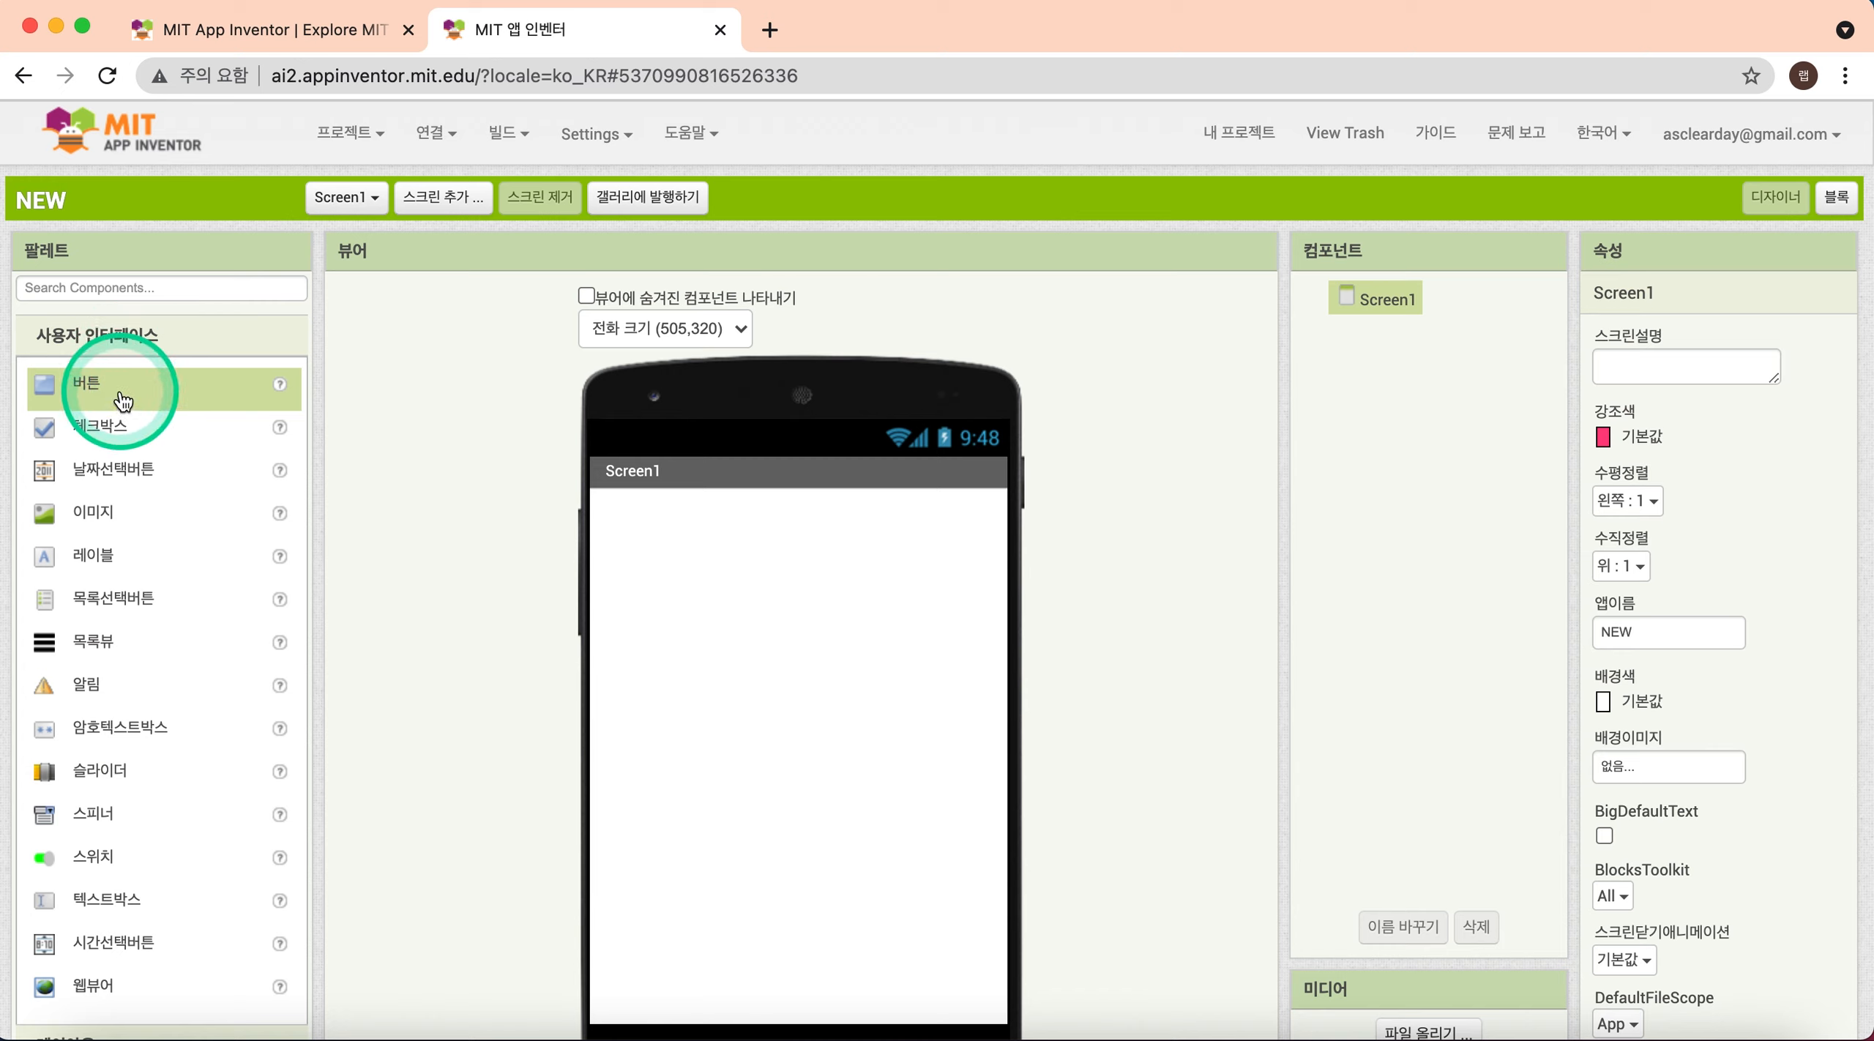
pyautogui.click(110, 562)
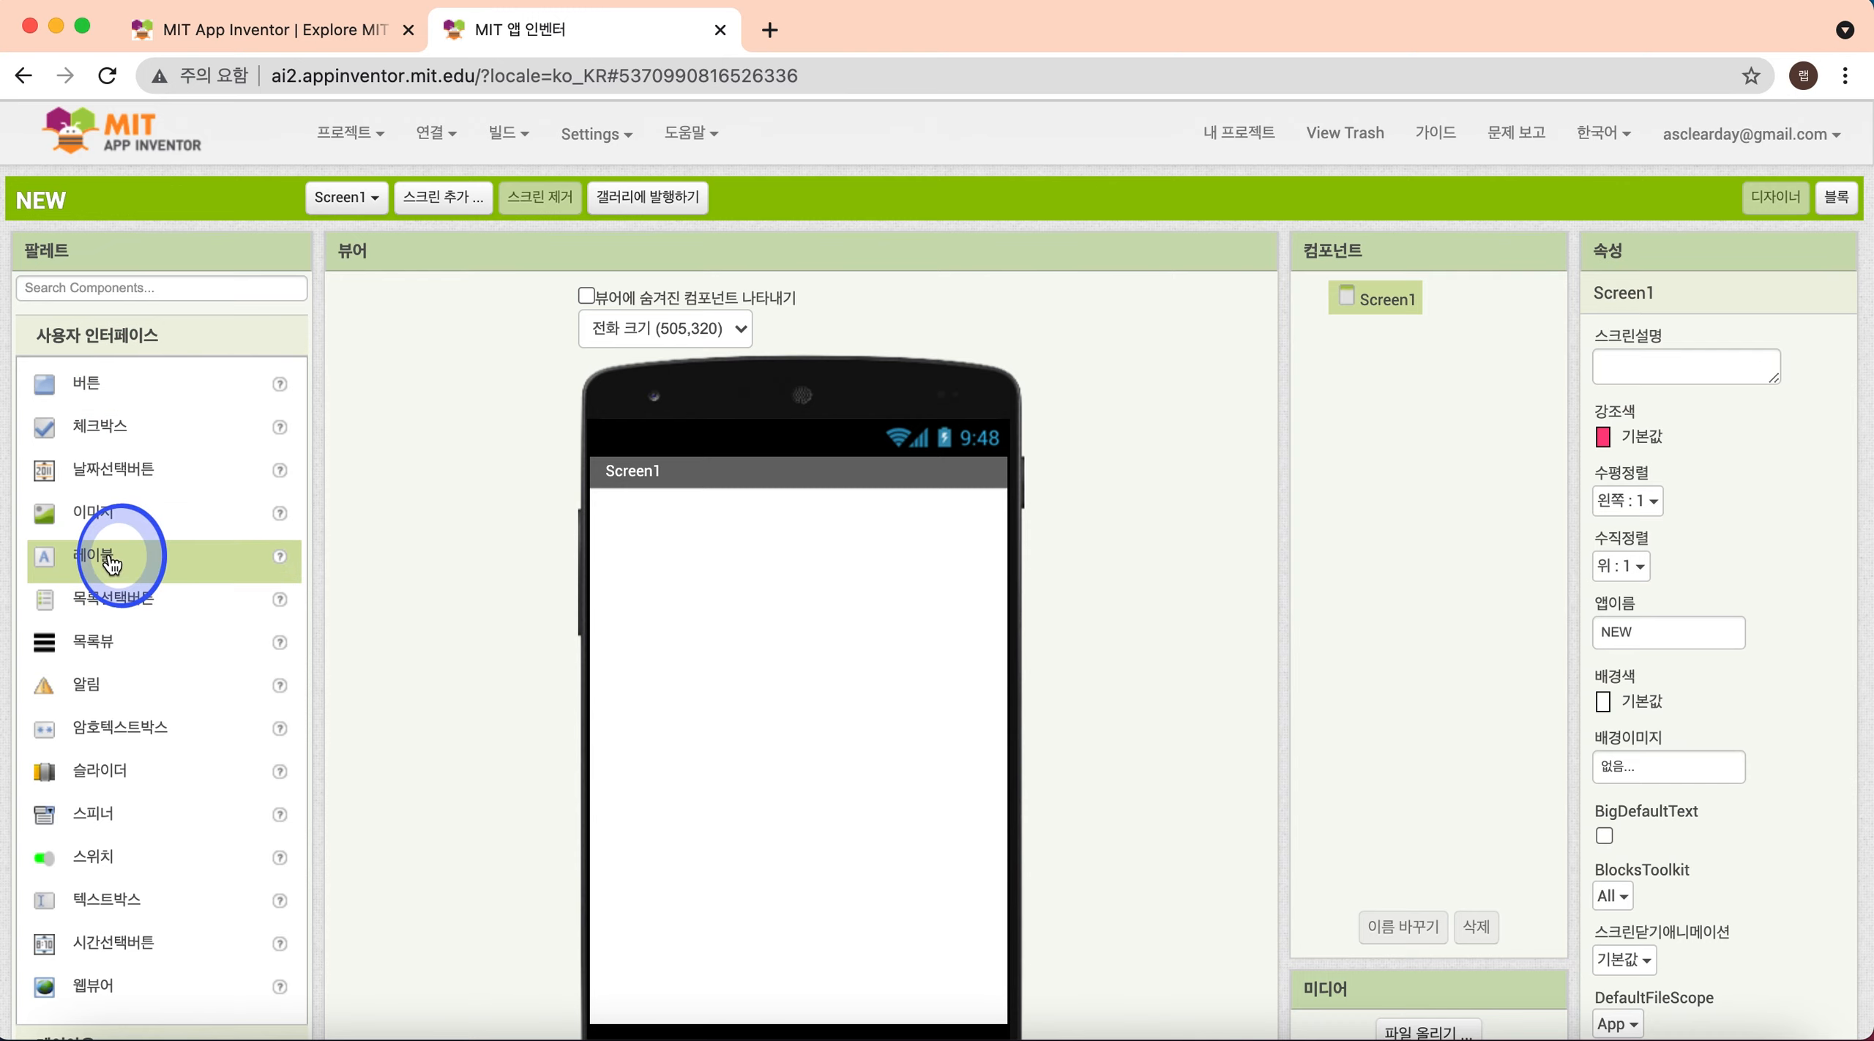
pyautogui.click(115, 511)
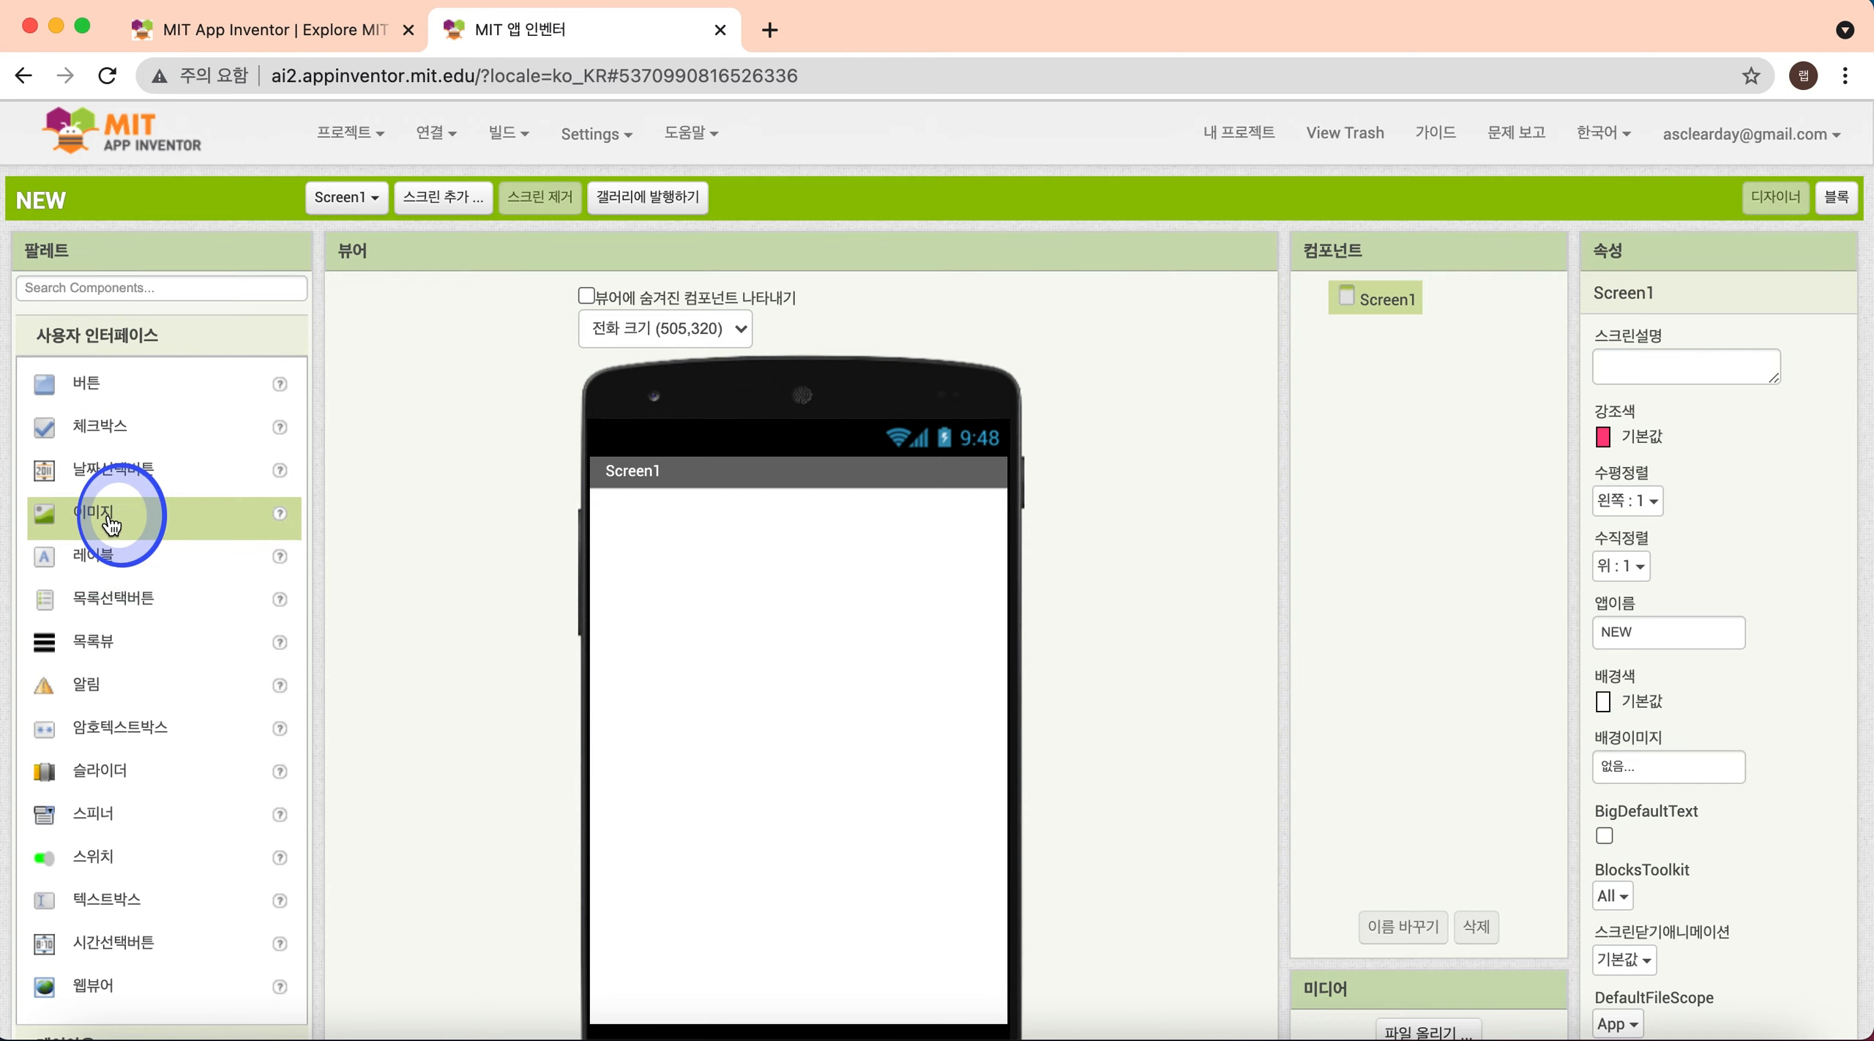
pyautogui.scroll(-3, 154, 612)
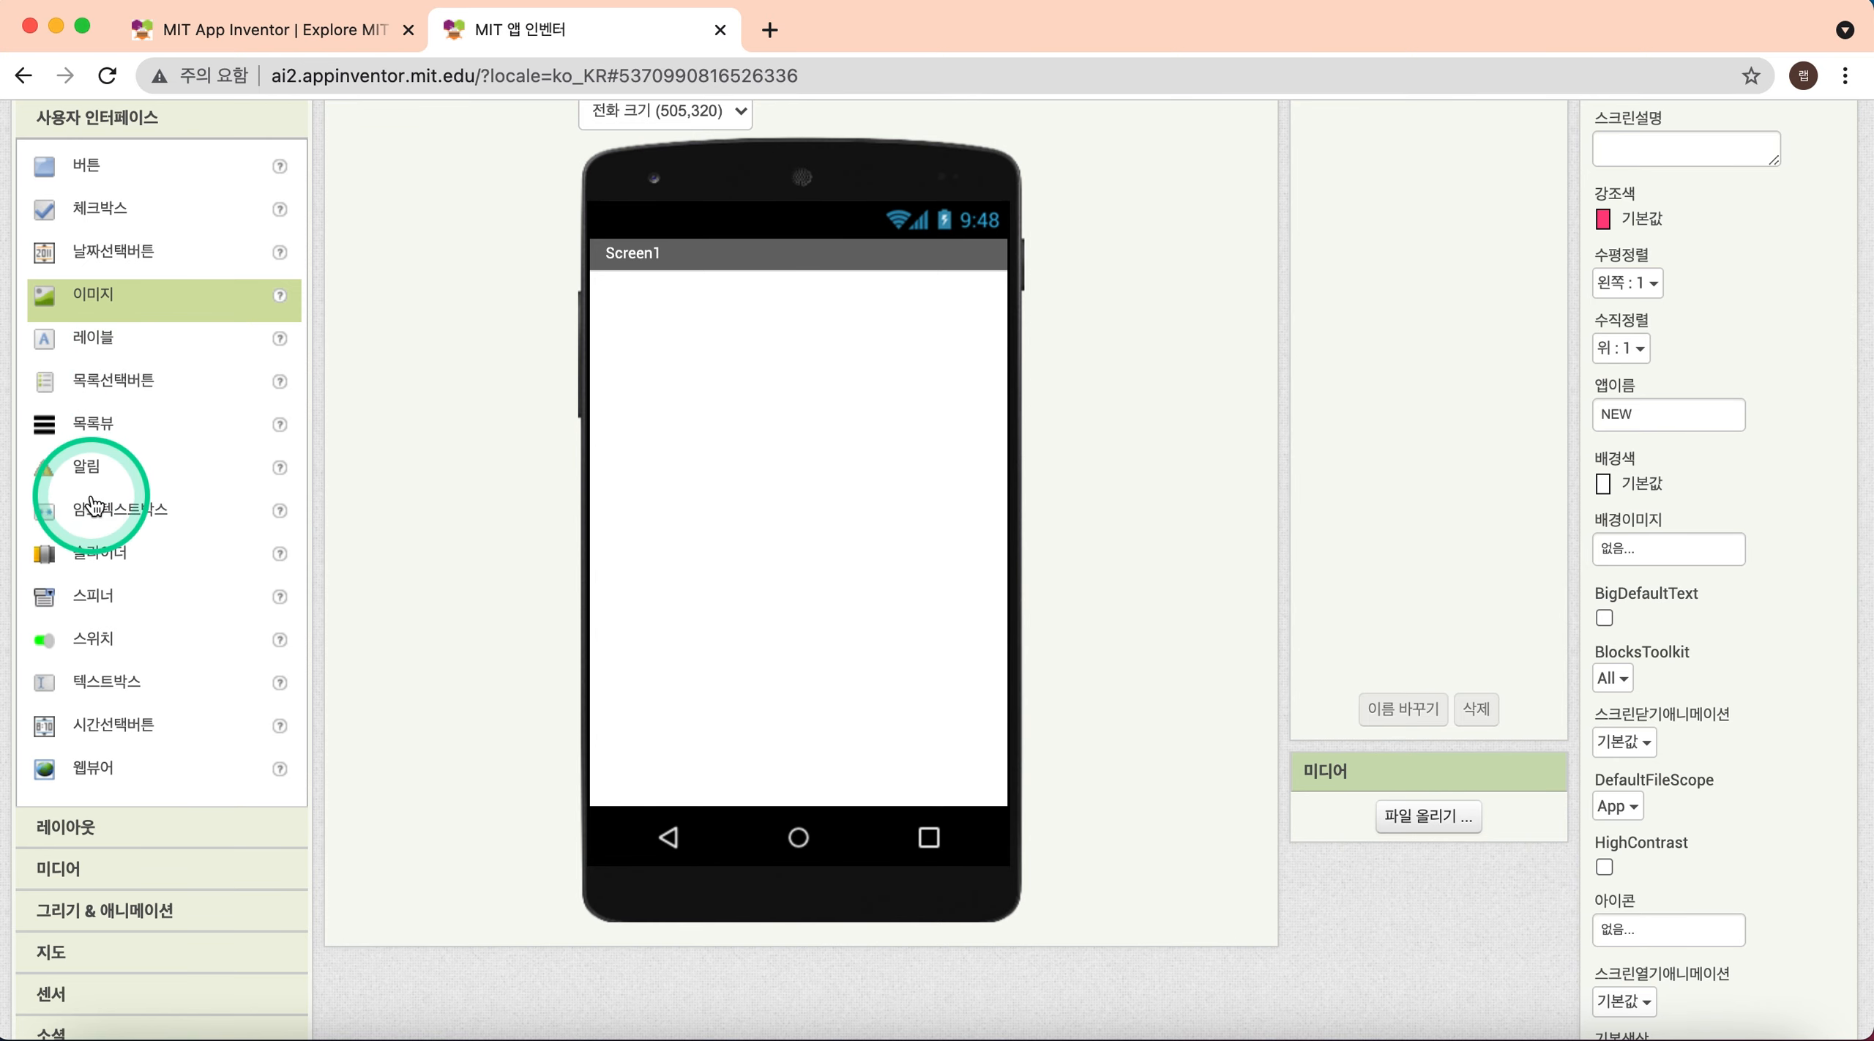
pyautogui.scroll(-2, 91, 574)
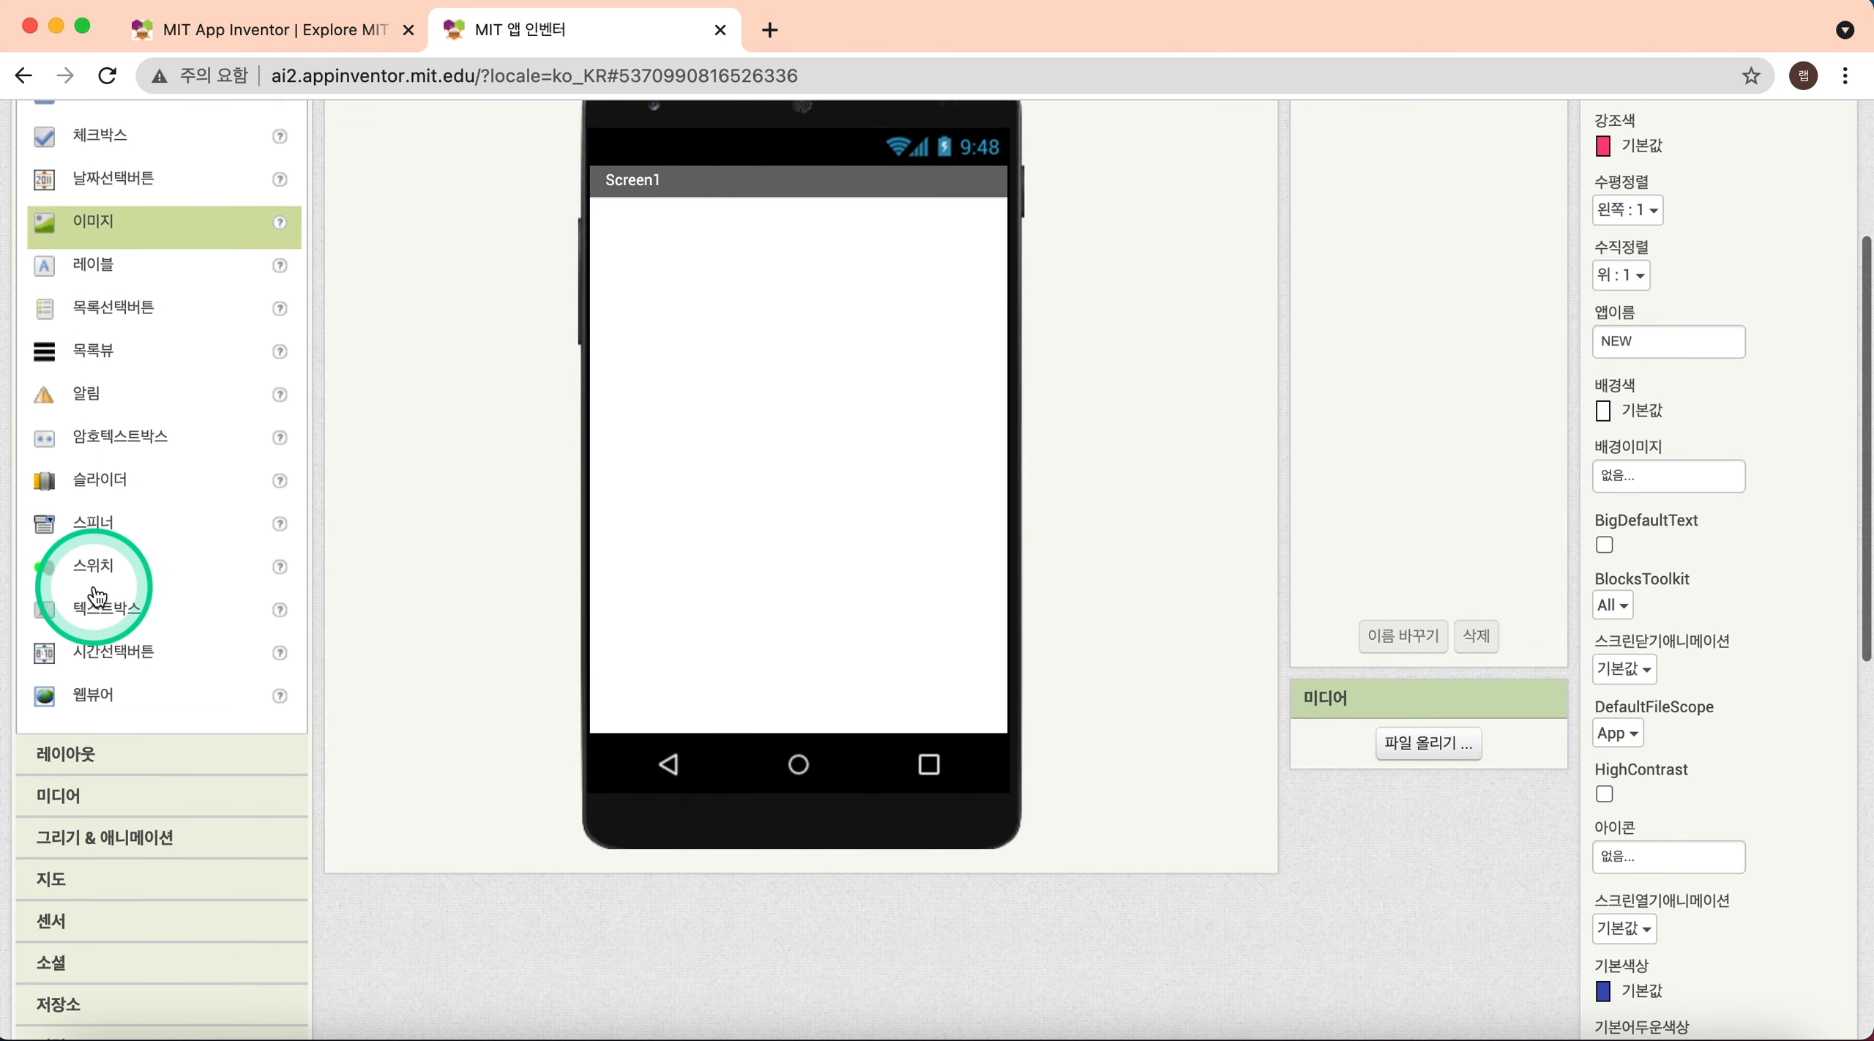
pyautogui.click(77, 699)
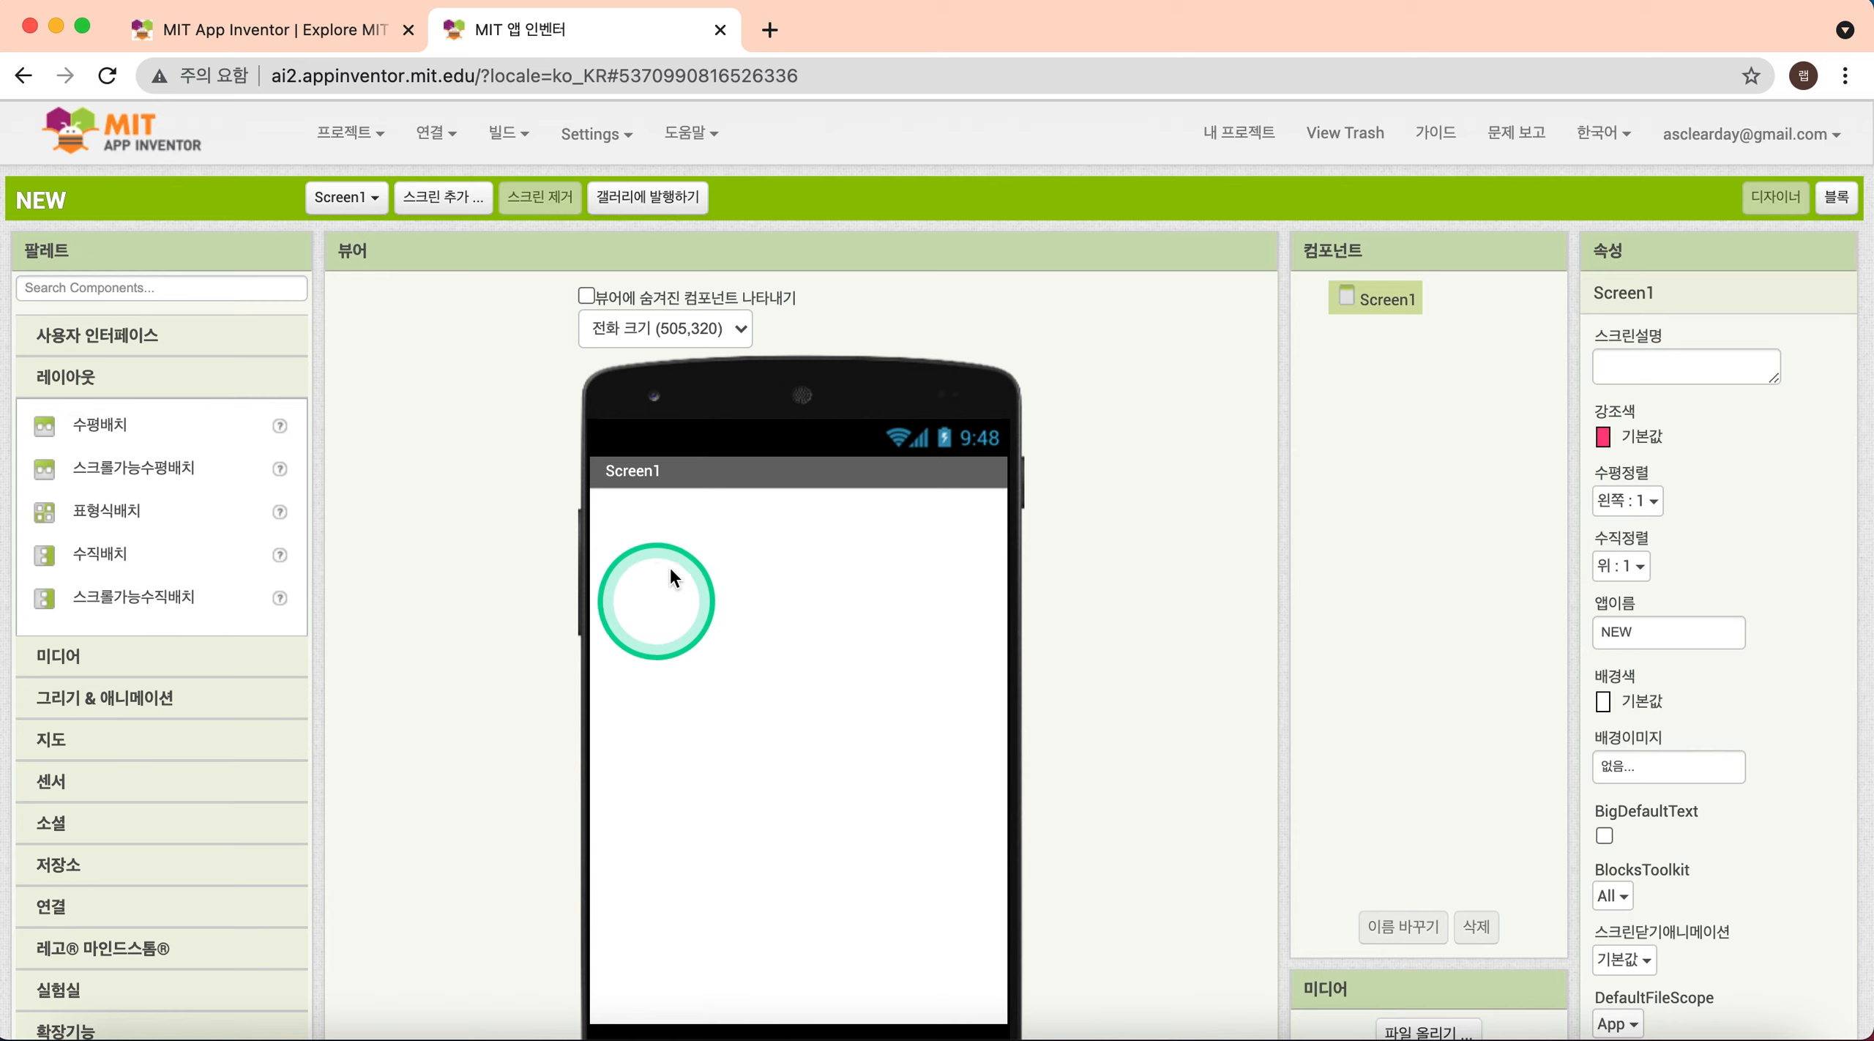
# Look through the media and sensor components and the remaining component categories in the designer.
pyautogui.click(104, 661)
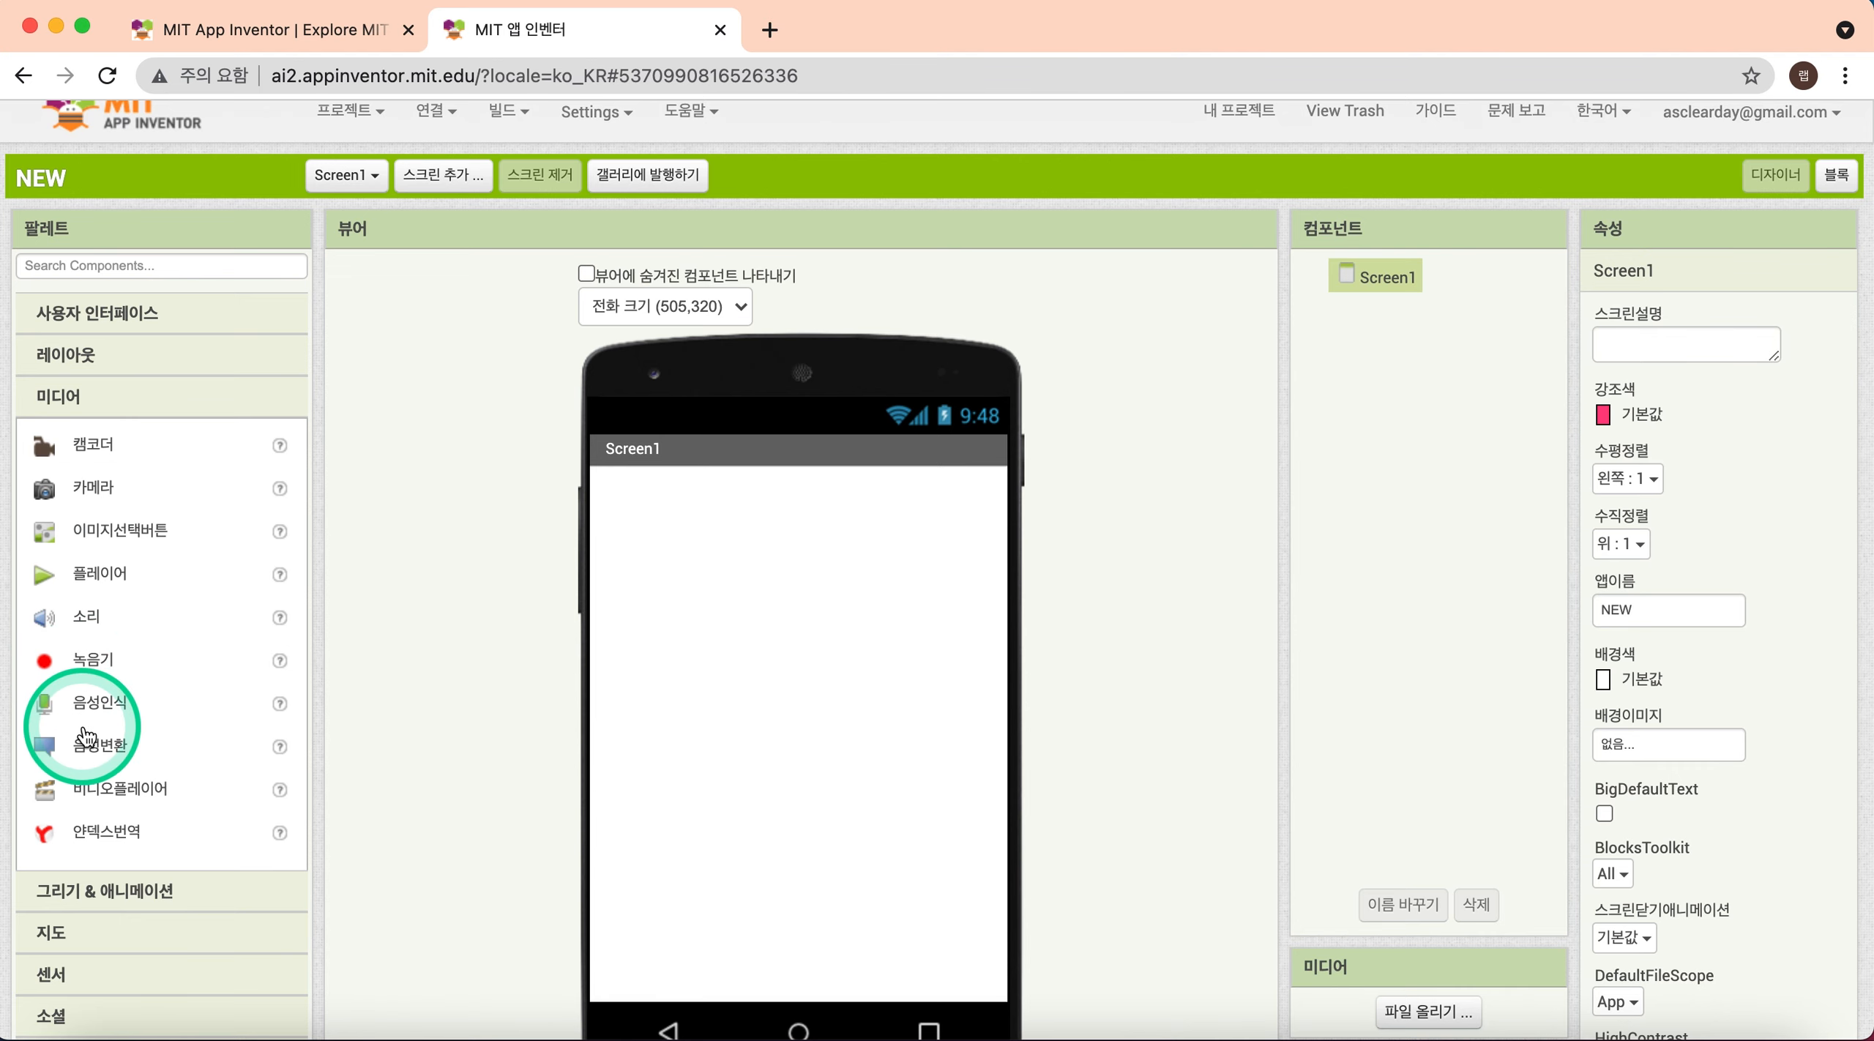
pyautogui.scroll(-2, 86, 735)
pyautogui.scroll(-2, 87, 736)
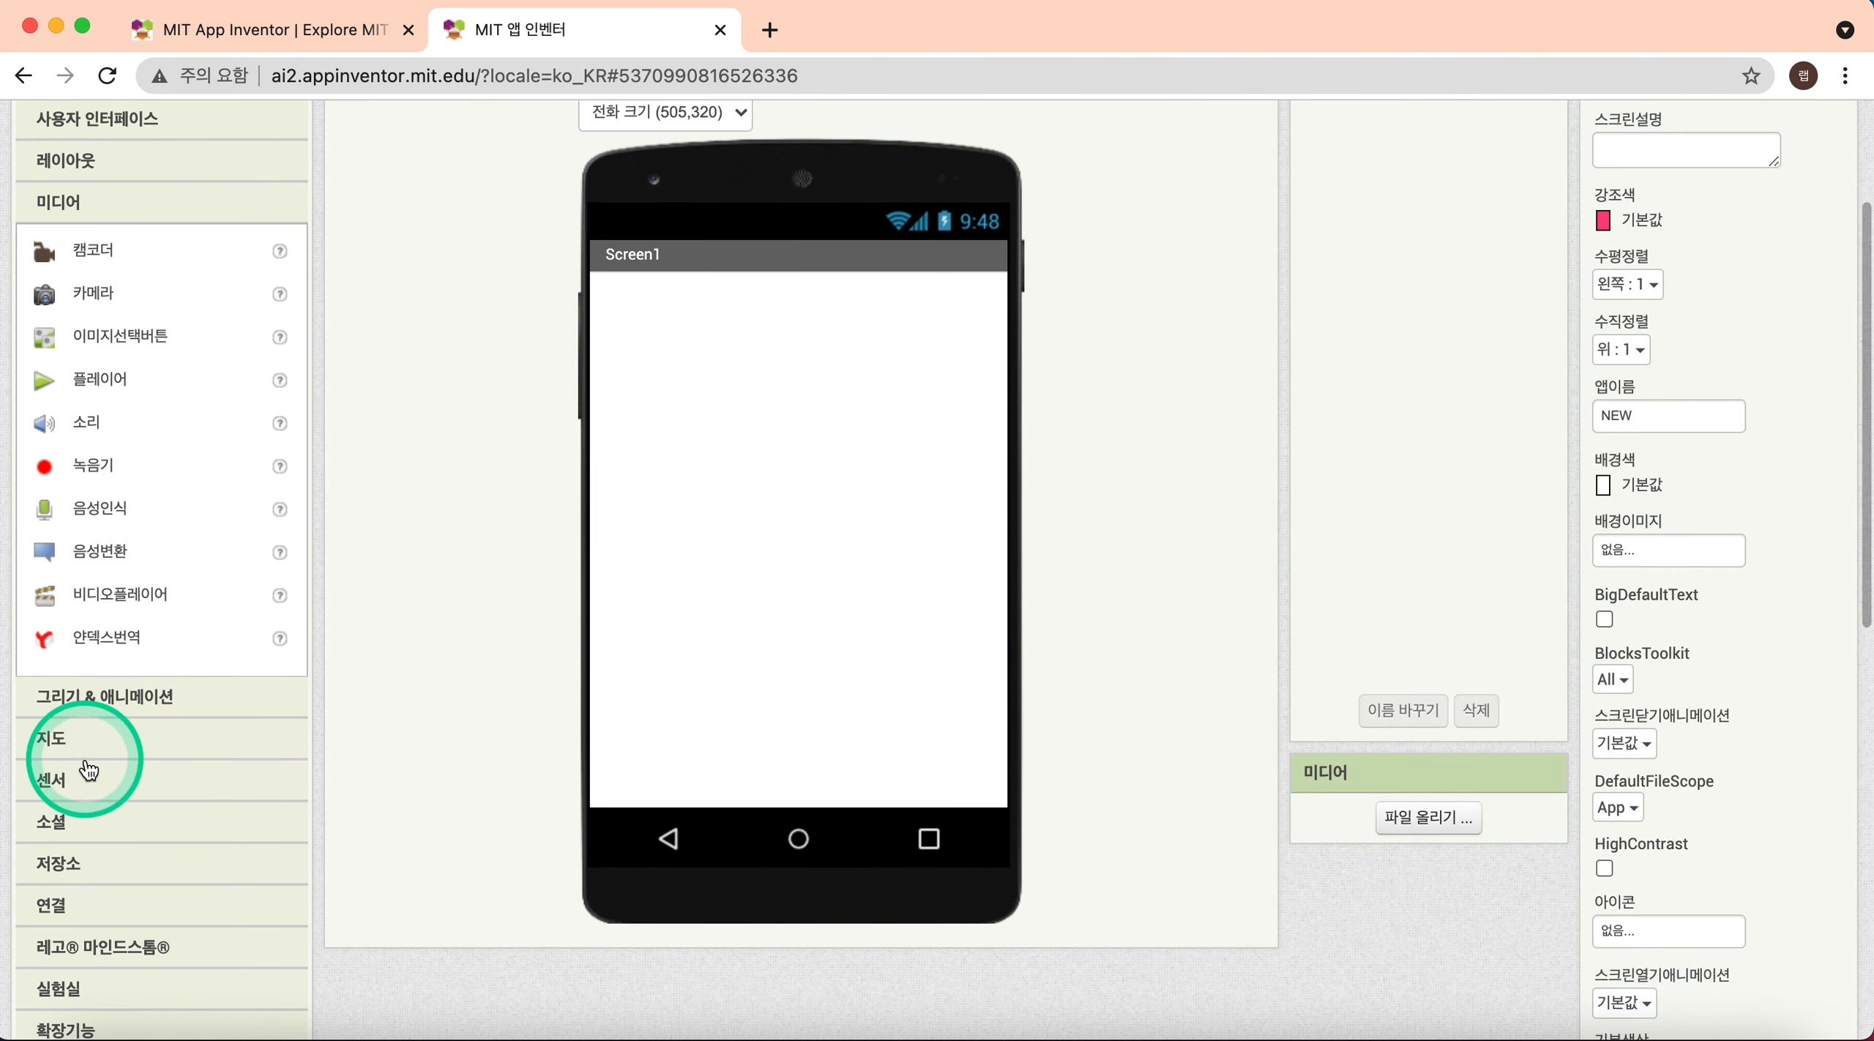
pyautogui.click(86, 779)
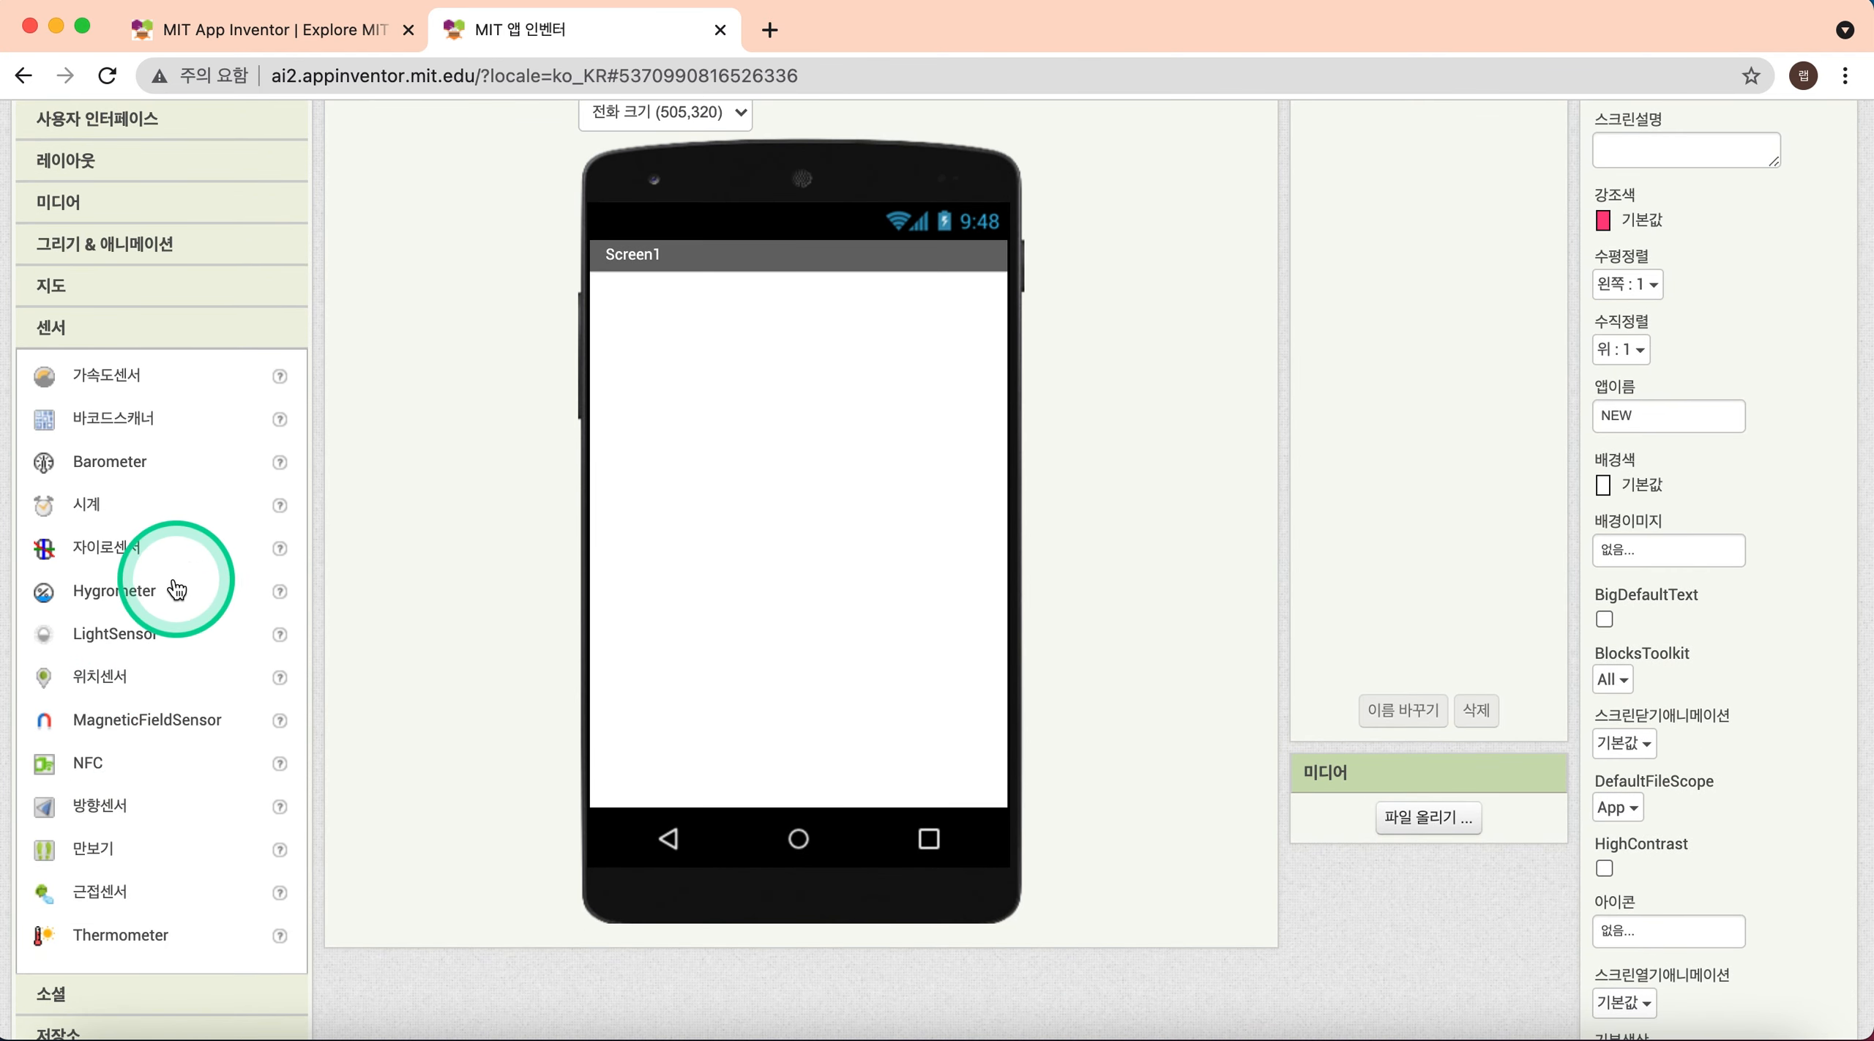
pyautogui.scroll(-2, 171, 598)
pyautogui.scroll(-5, 171, 598)
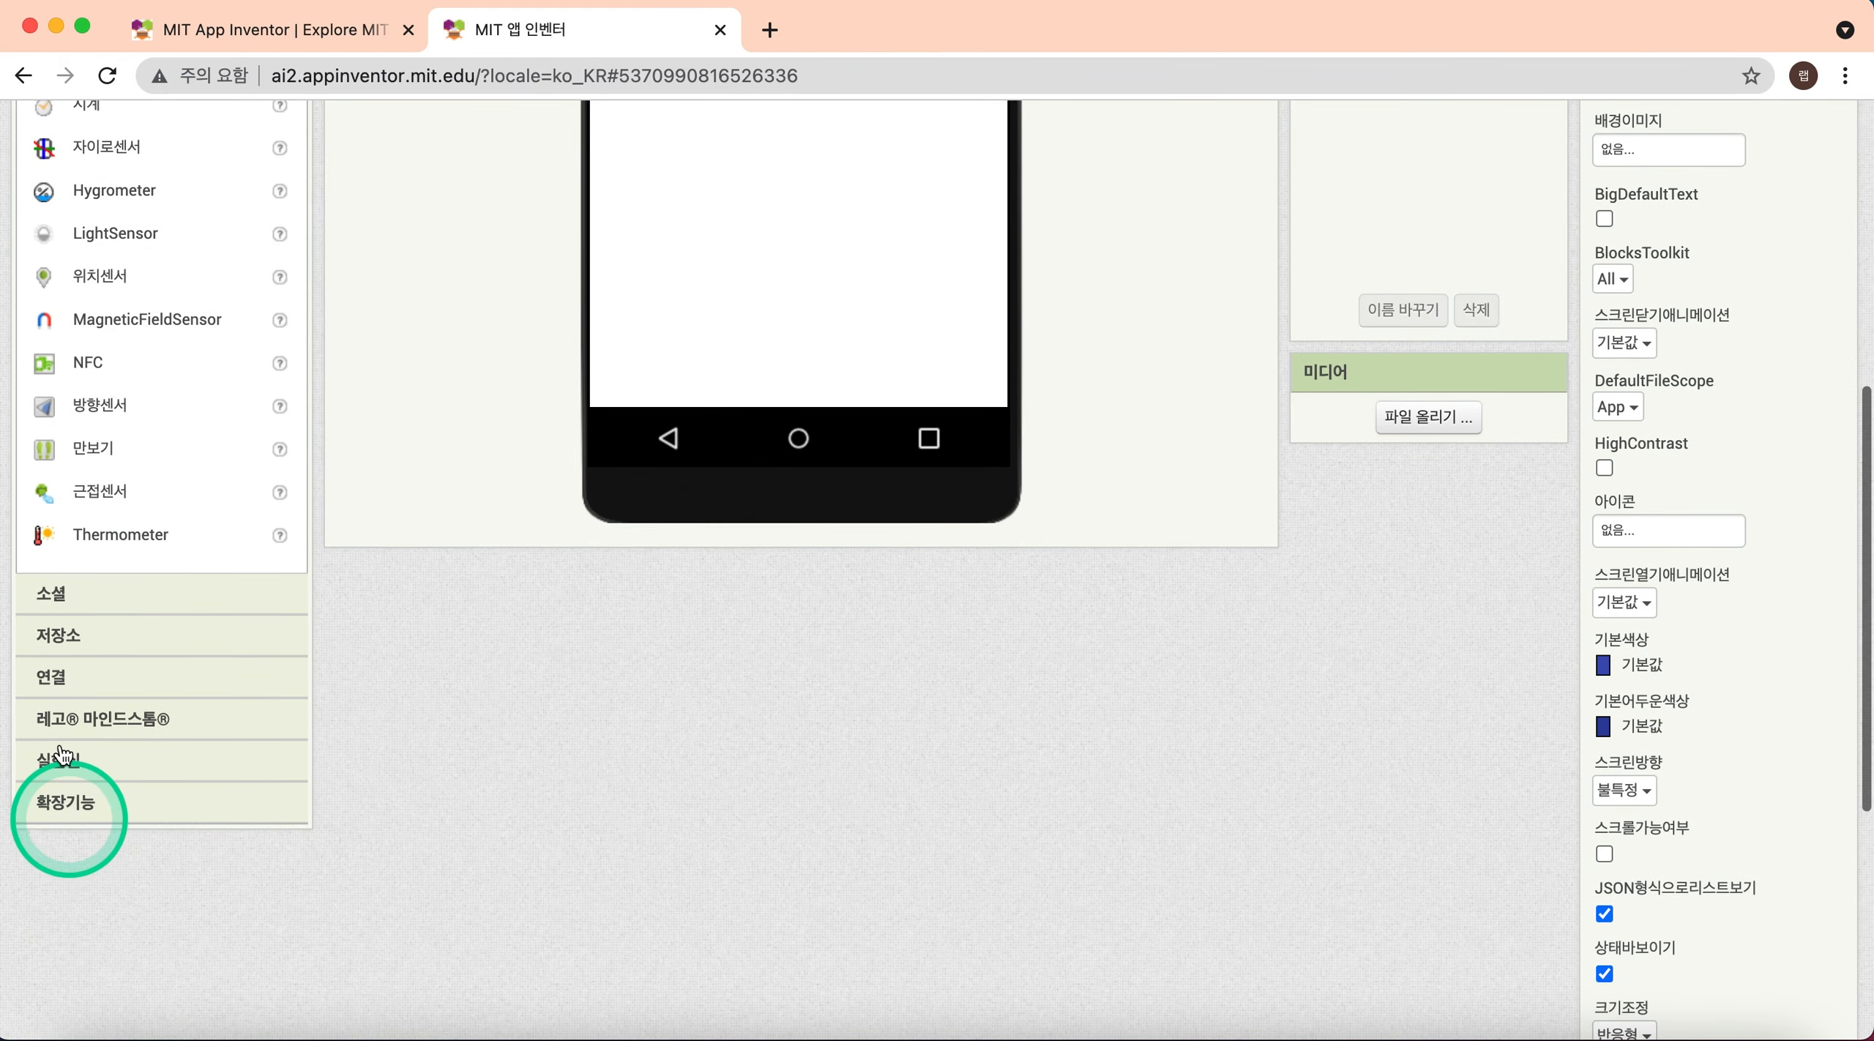
pyautogui.scroll(9, 192, 661)
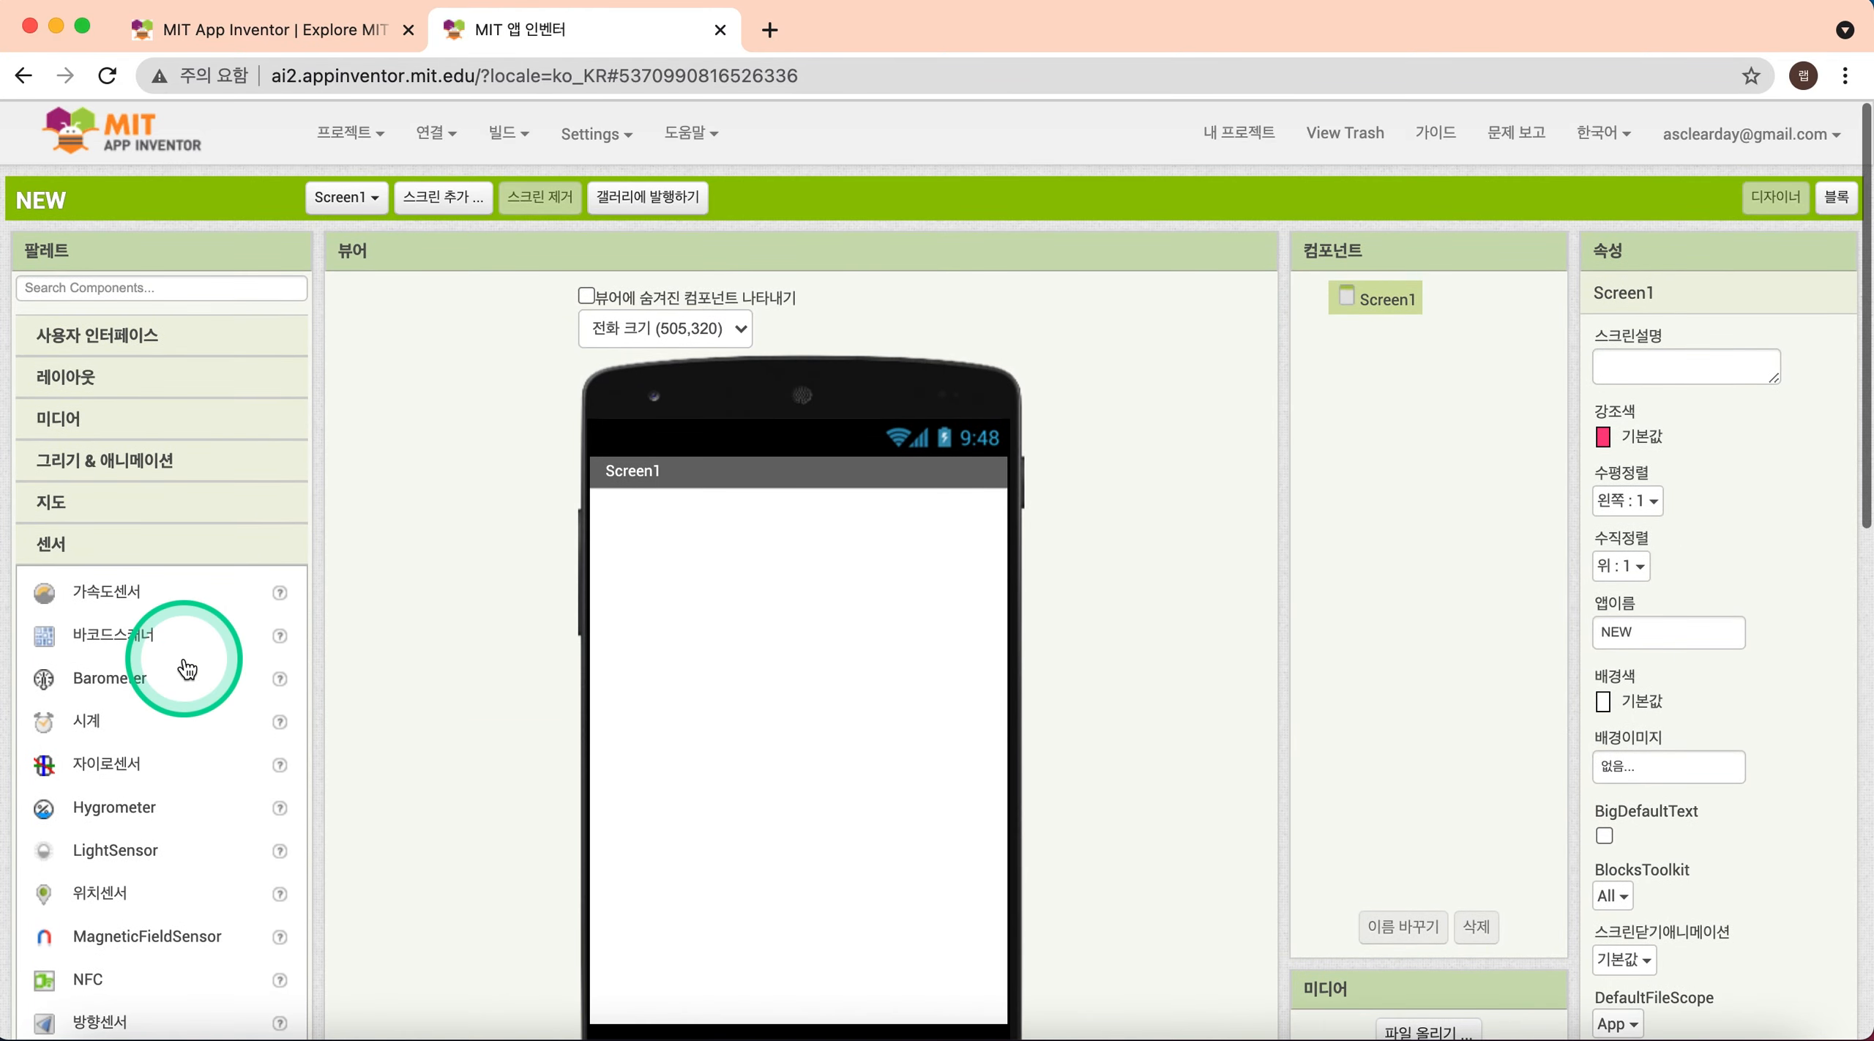
# Add a label (레이블) to Screen1 and a button (버튼) below it from the user interface components.
pyautogui.click(130, 335)
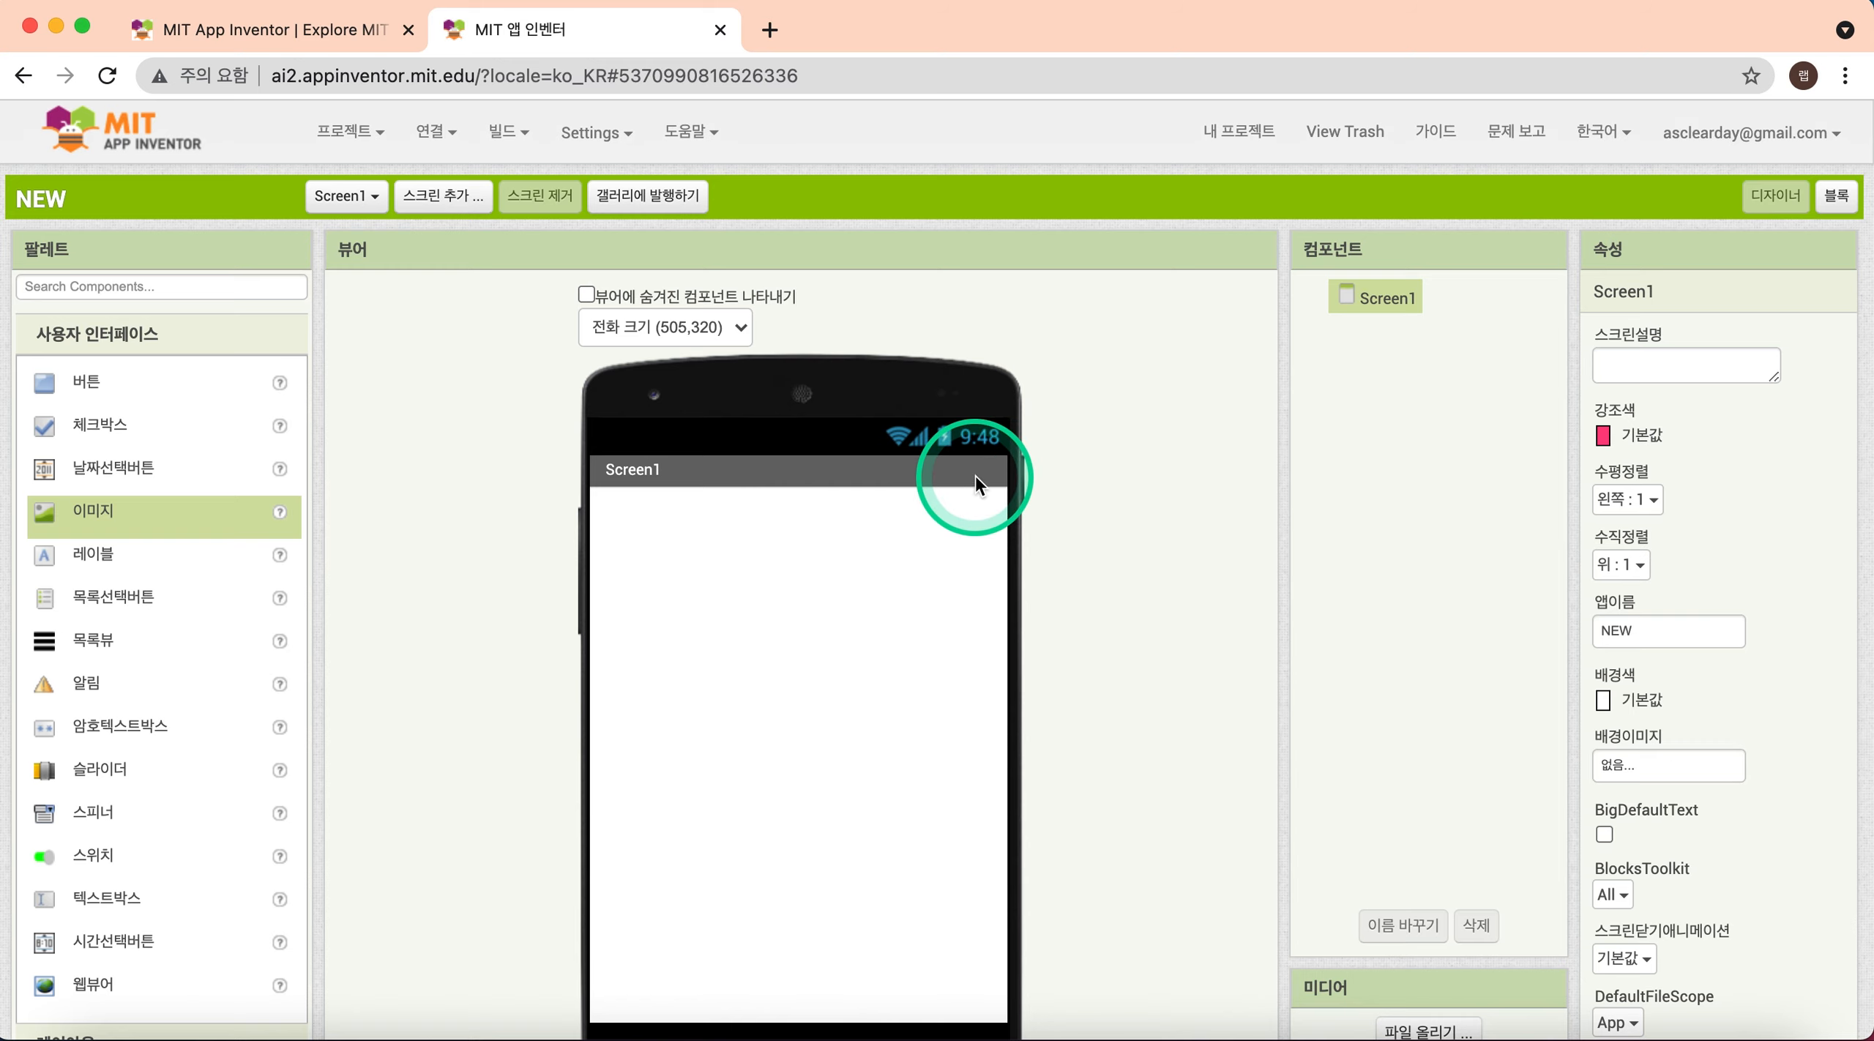
pyautogui.click(109, 549)
pyautogui.moveTo(121, 544); pyautogui.dragTo(686, 528)
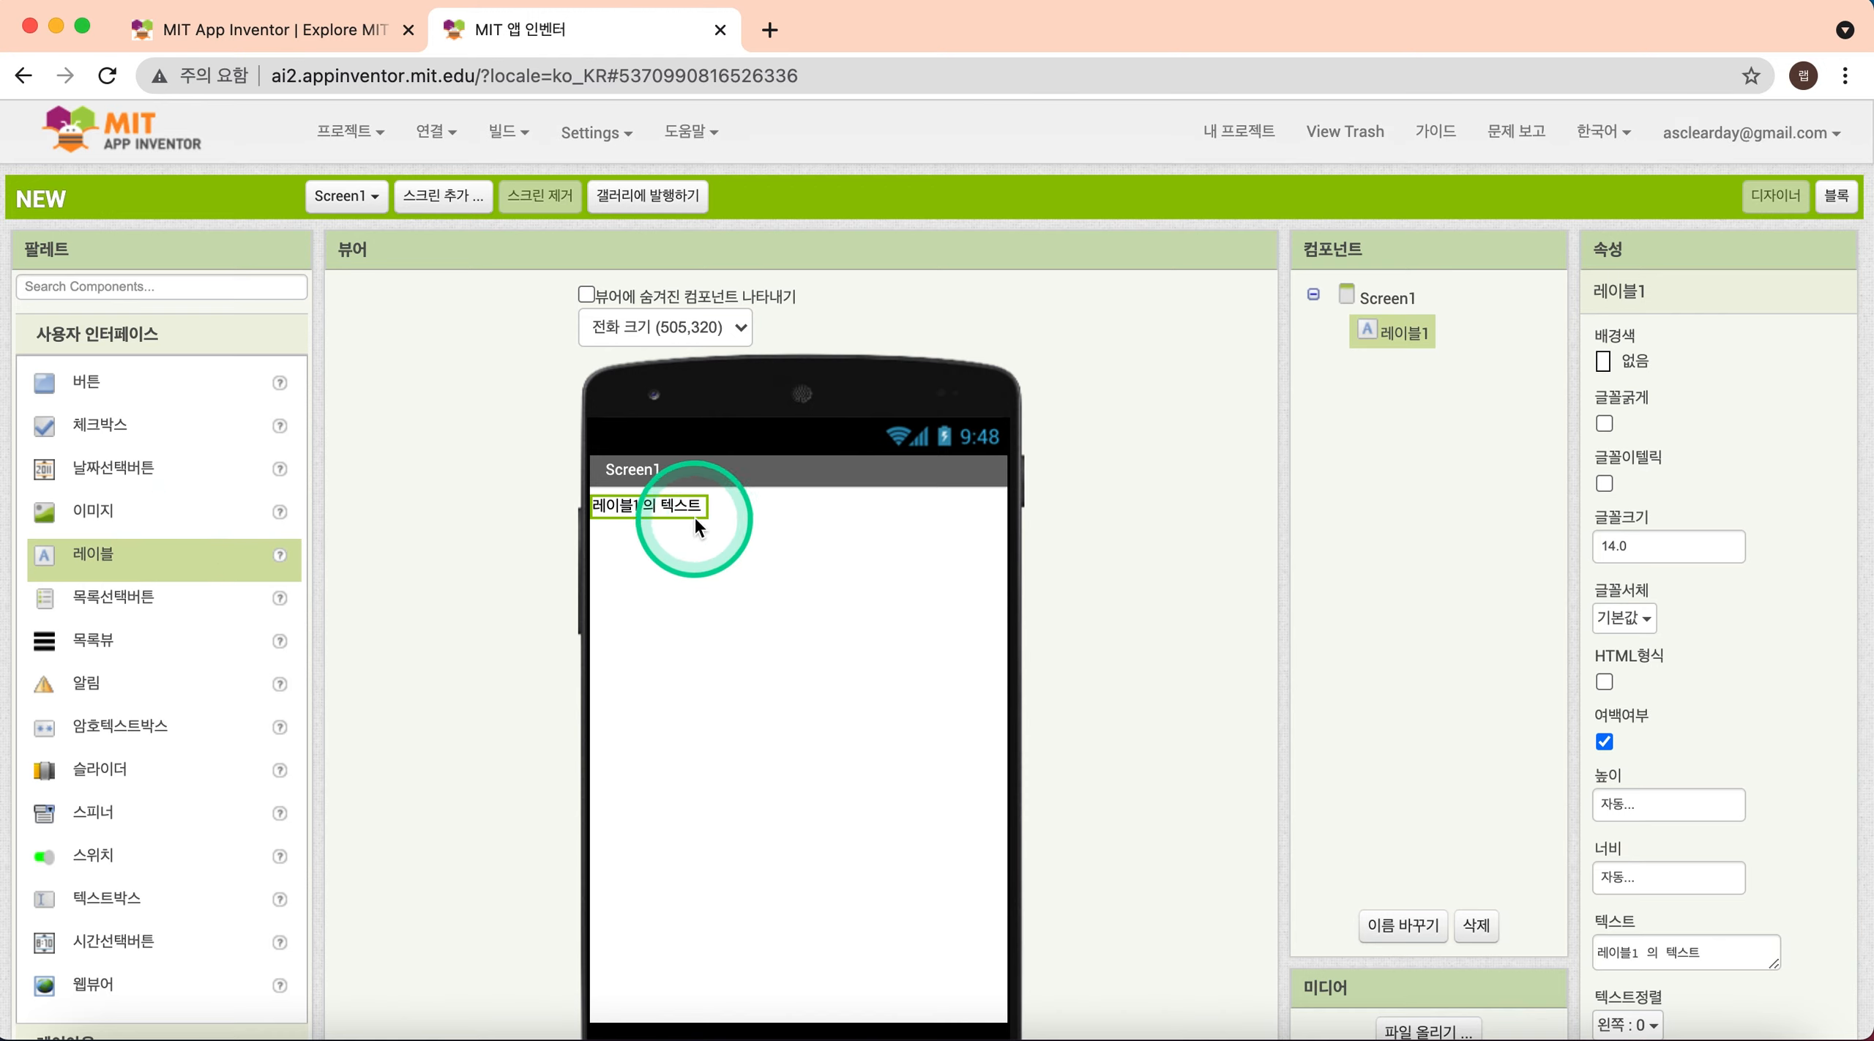
pyautogui.moveTo(88, 391); pyautogui.dragTo(658, 593)
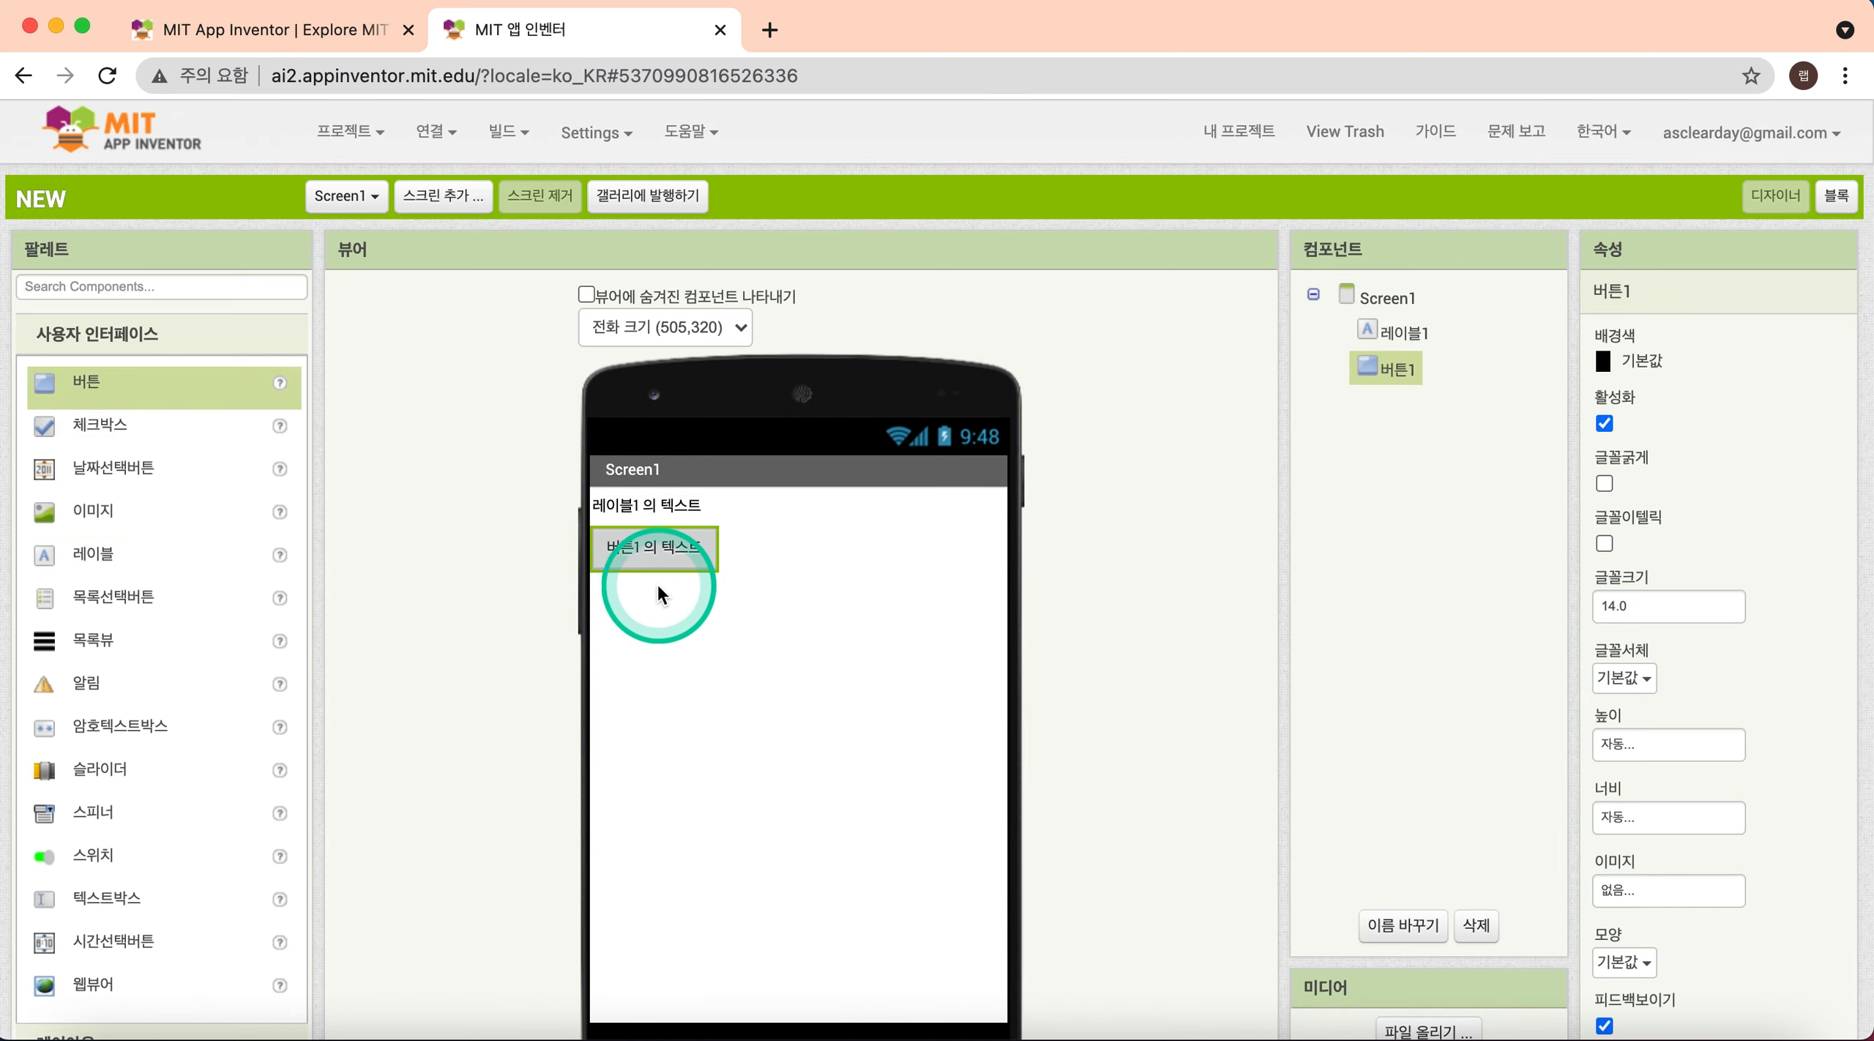
# Add a second button below the first one and delete it from the project.
pyautogui.moveTo(84, 382); pyautogui.dragTo(714, 635)
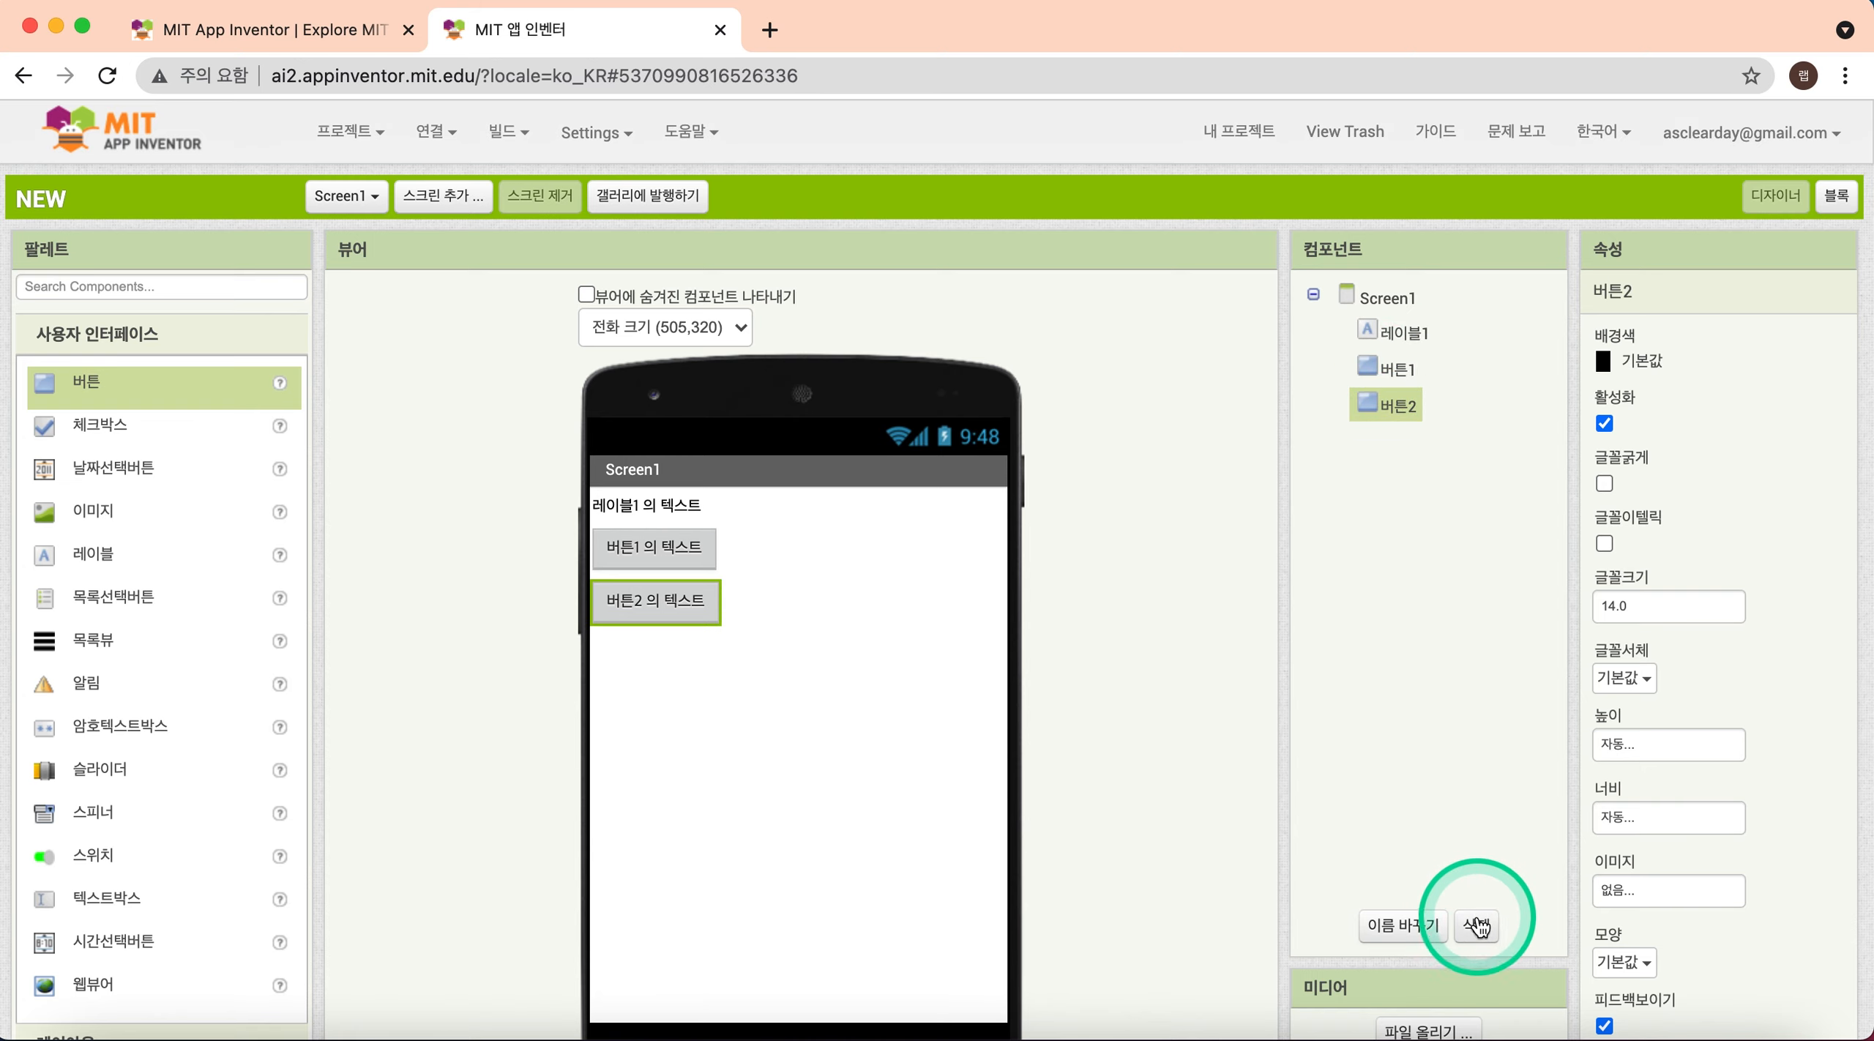
pyautogui.click(1476, 926)
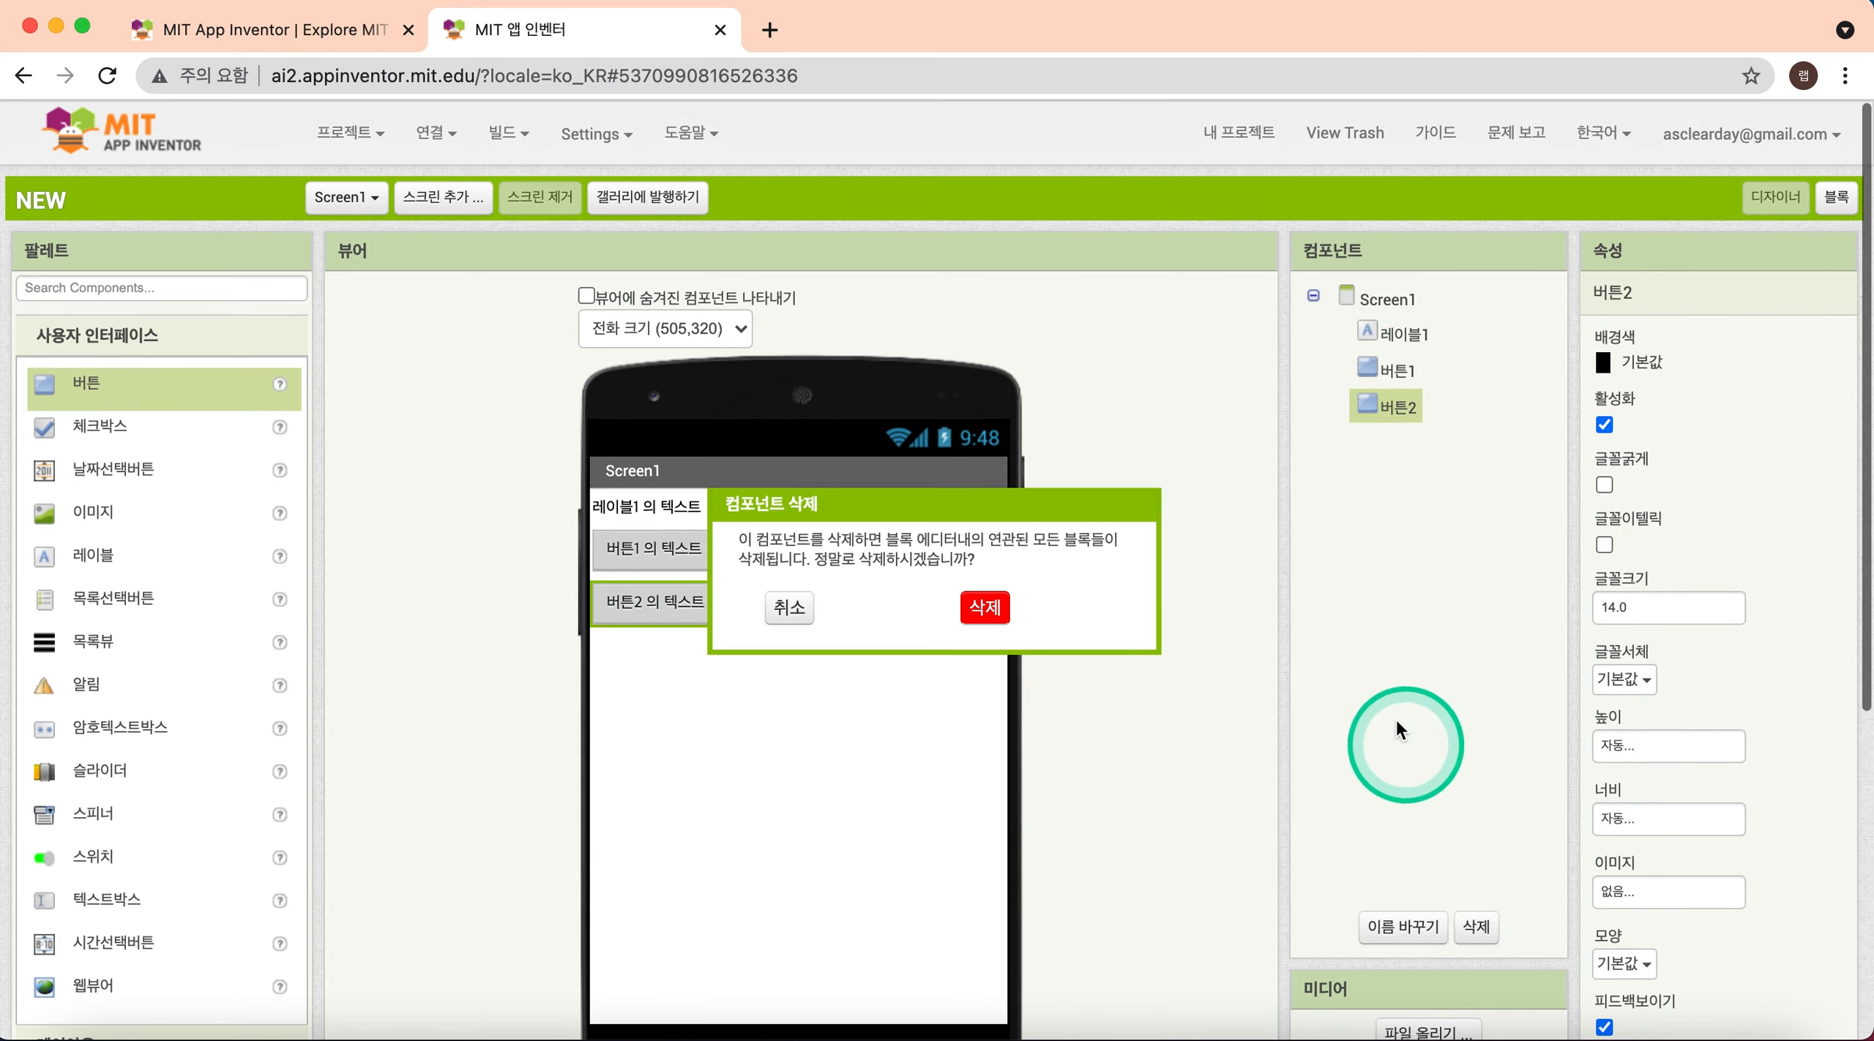
pyautogui.click(987, 608)
# Review the media upload area and the list of properties available for Screen1.
pyautogui.scroll(-3, 1246, 616)
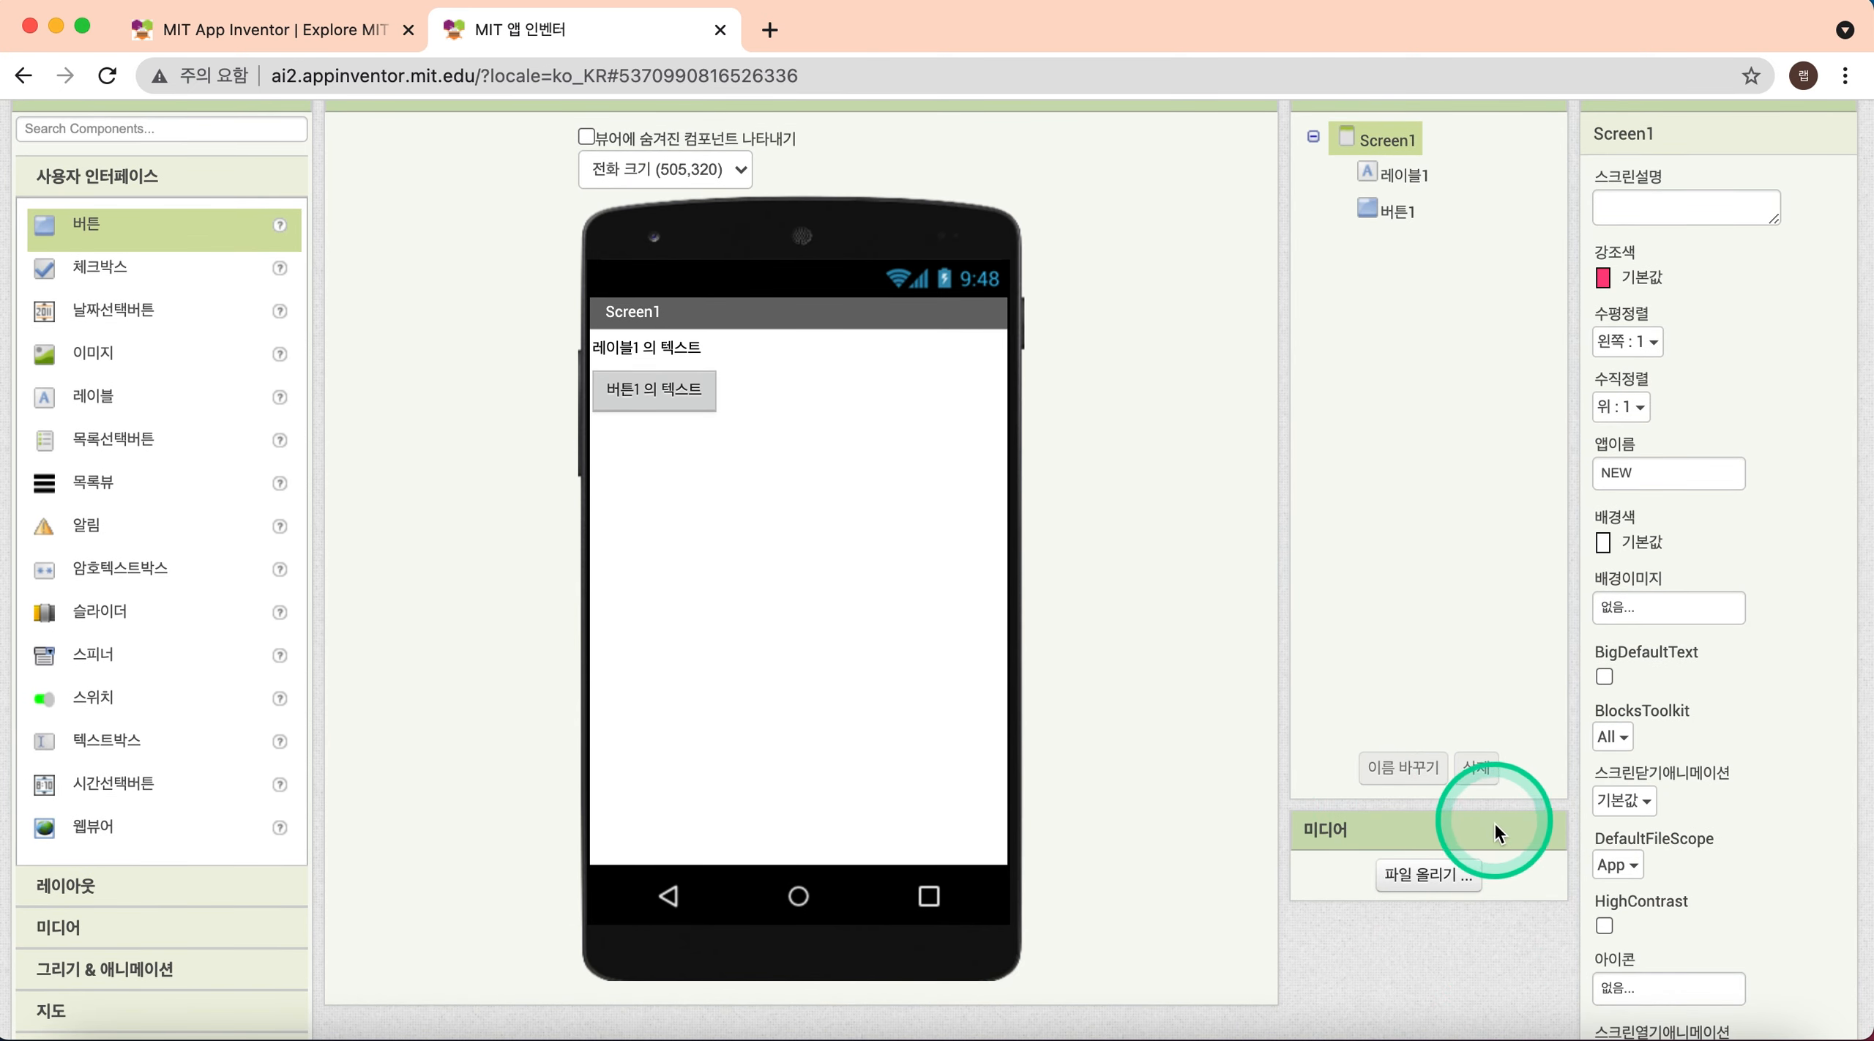
pyautogui.scroll(2, 1455, 812)
pyautogui.scroll(1, 1455, 812)
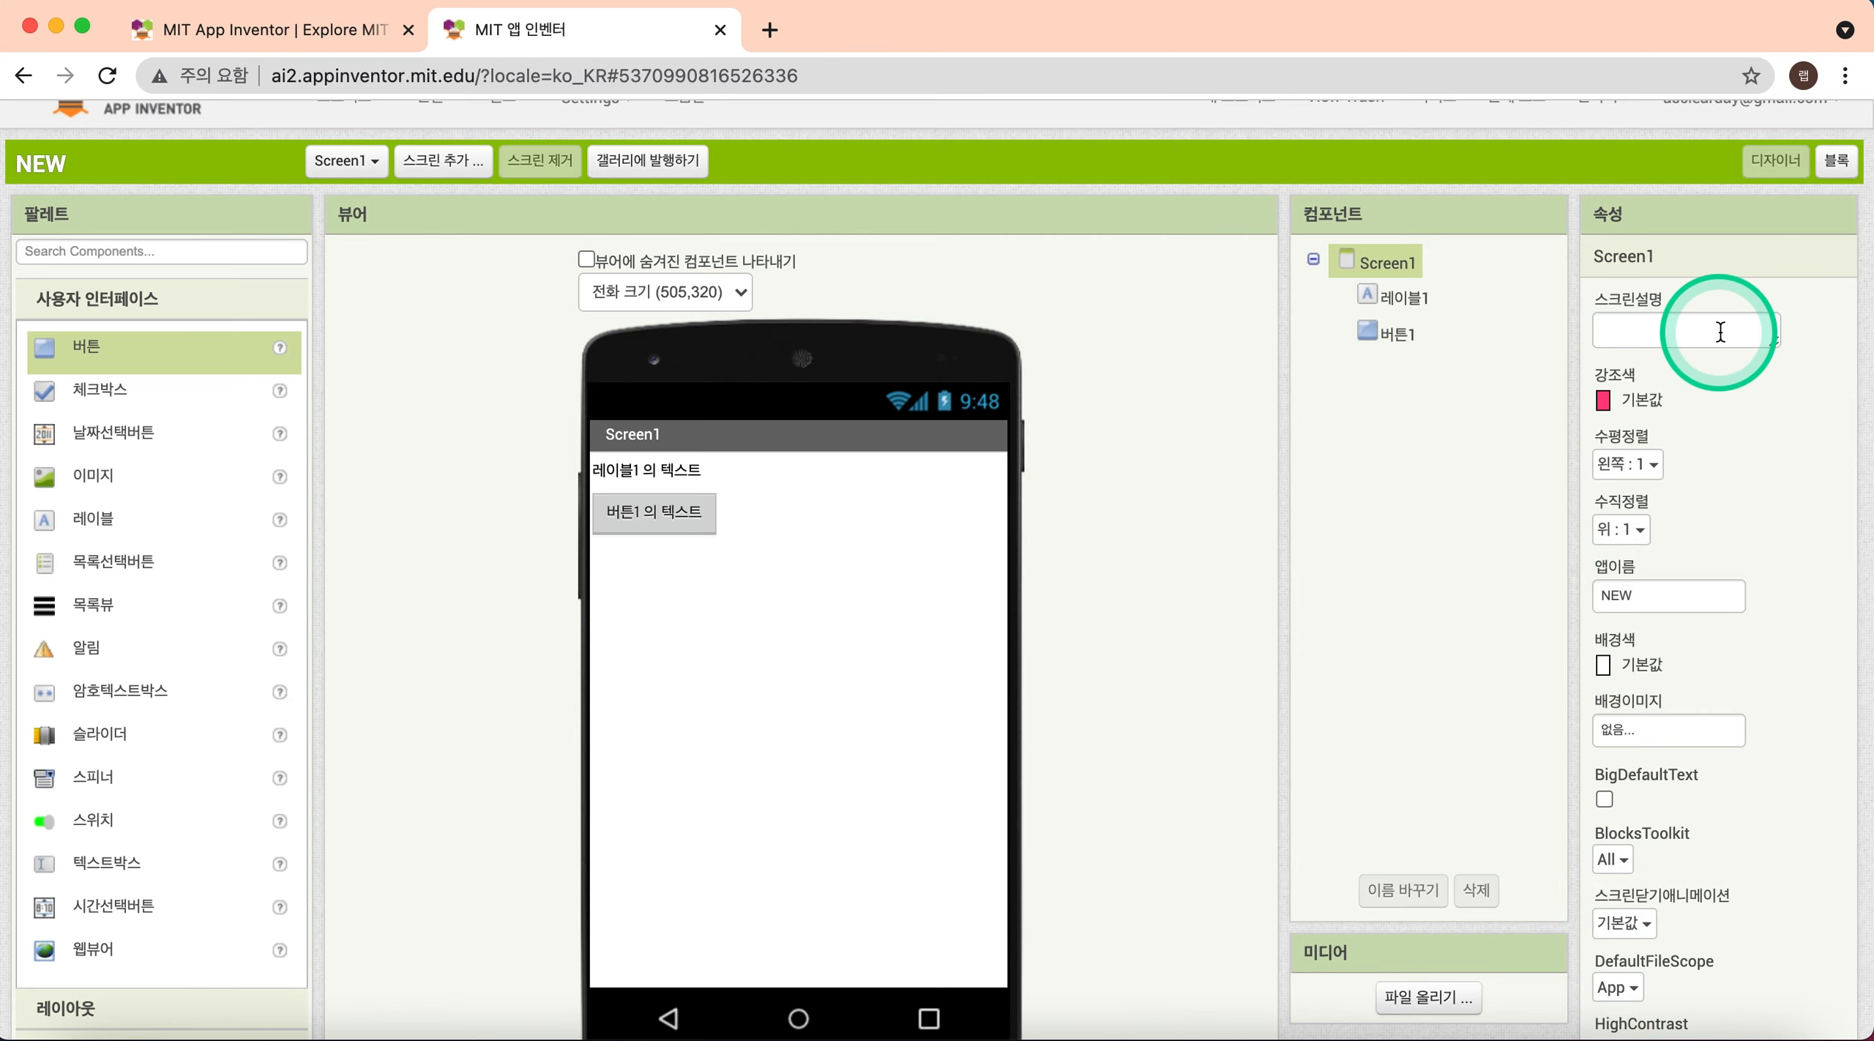
pyautogui.scroll(-5, 1795, 374)
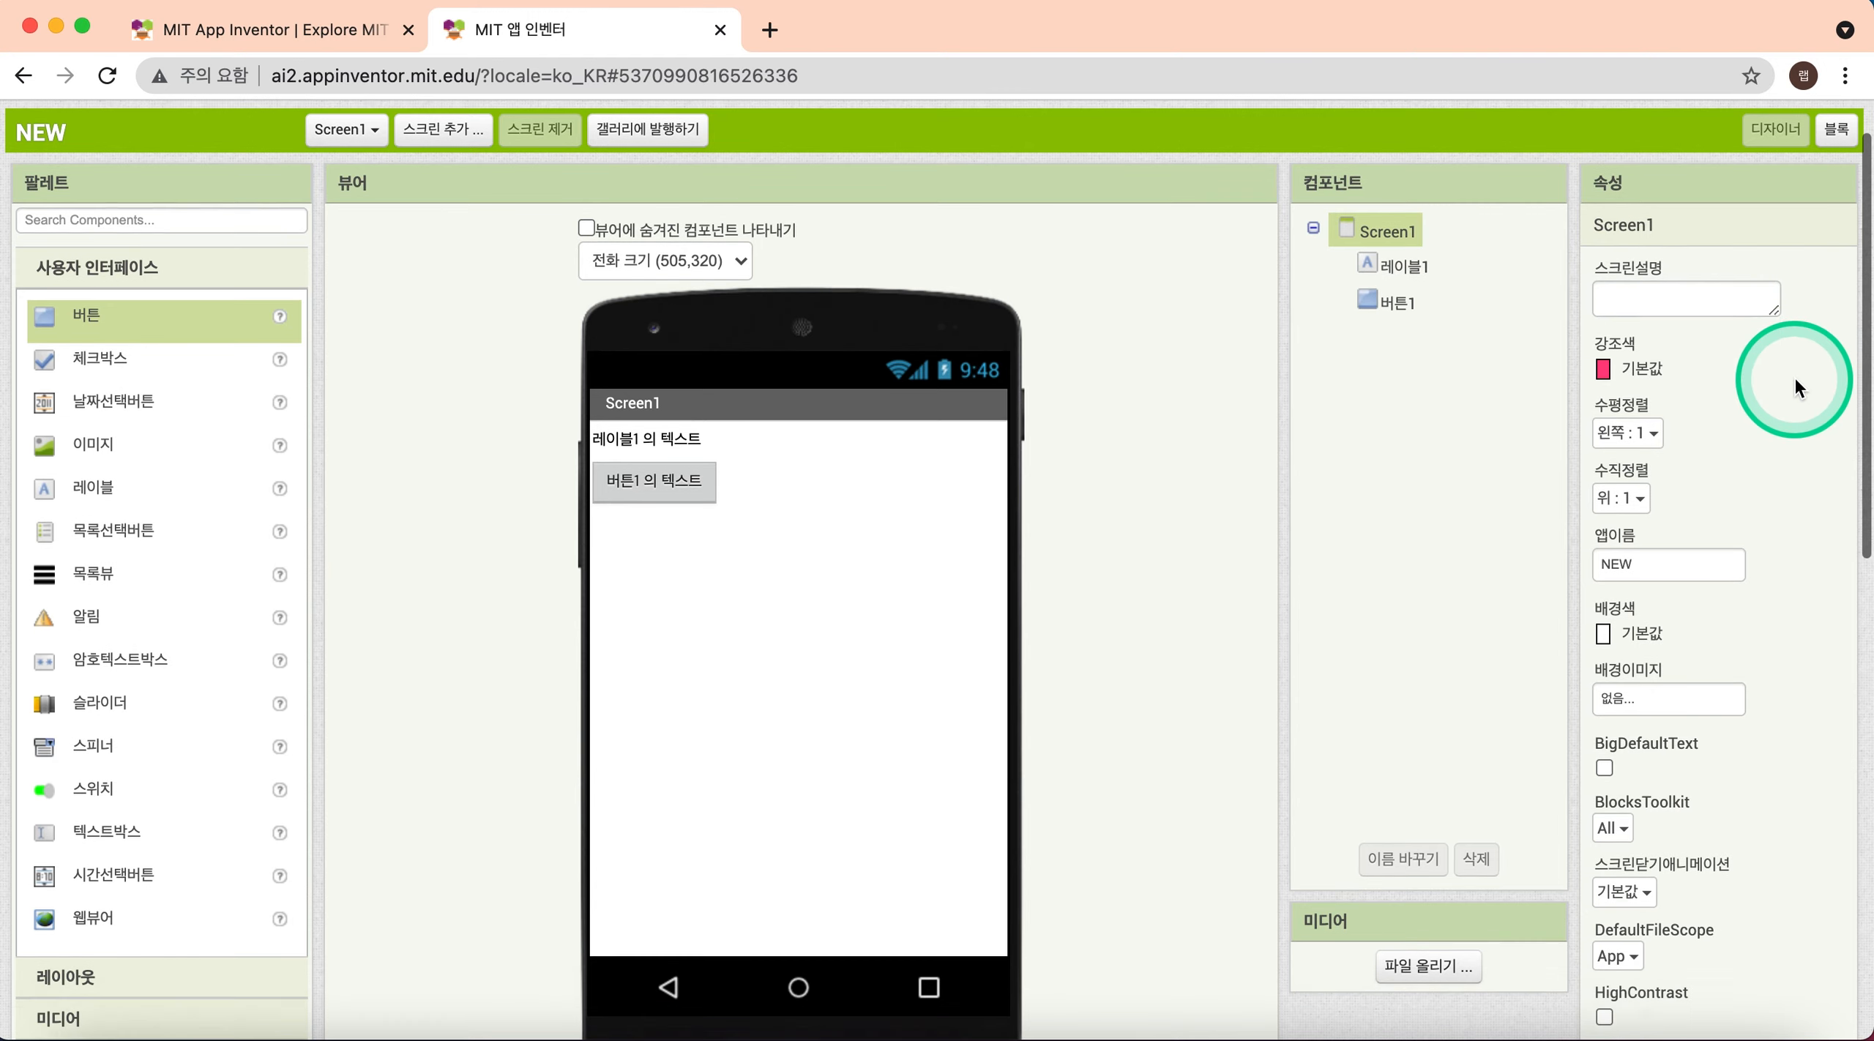
pyautogui.scroll(-5, 1795, 375)
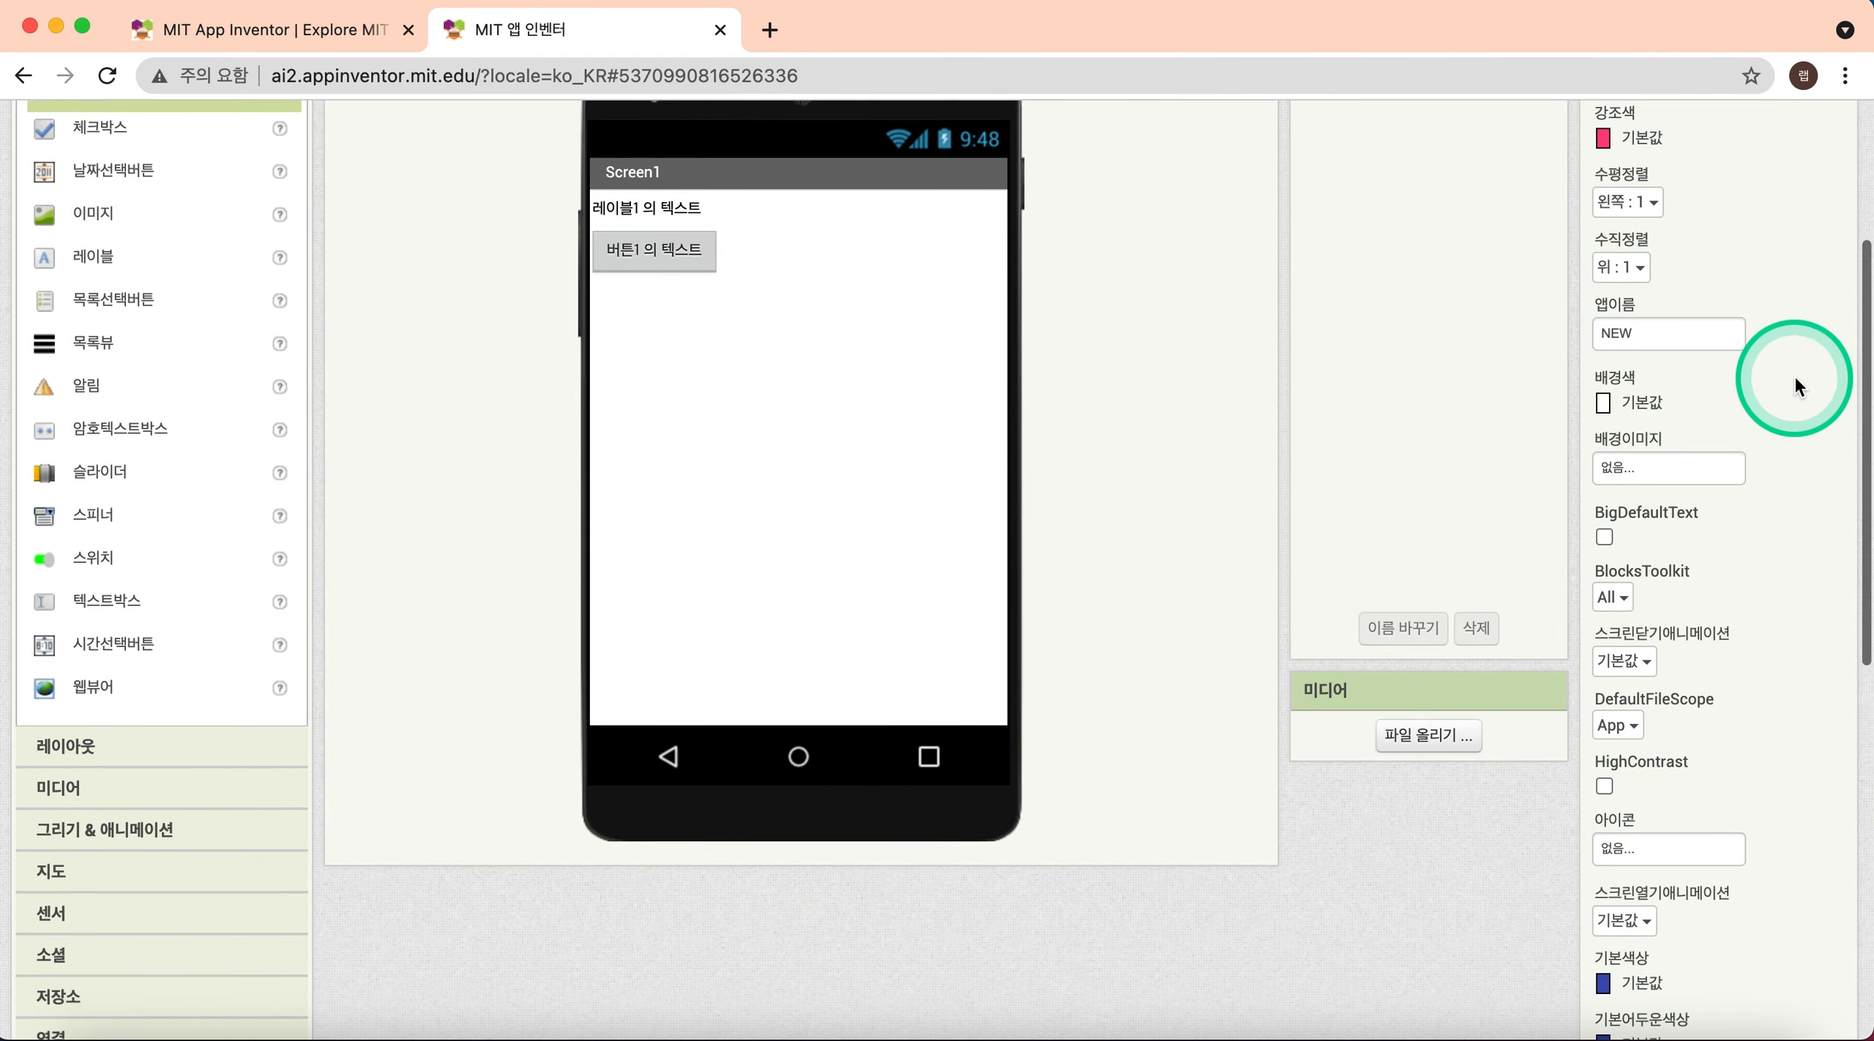
pyautogui.scroll(10, 1795, 375)
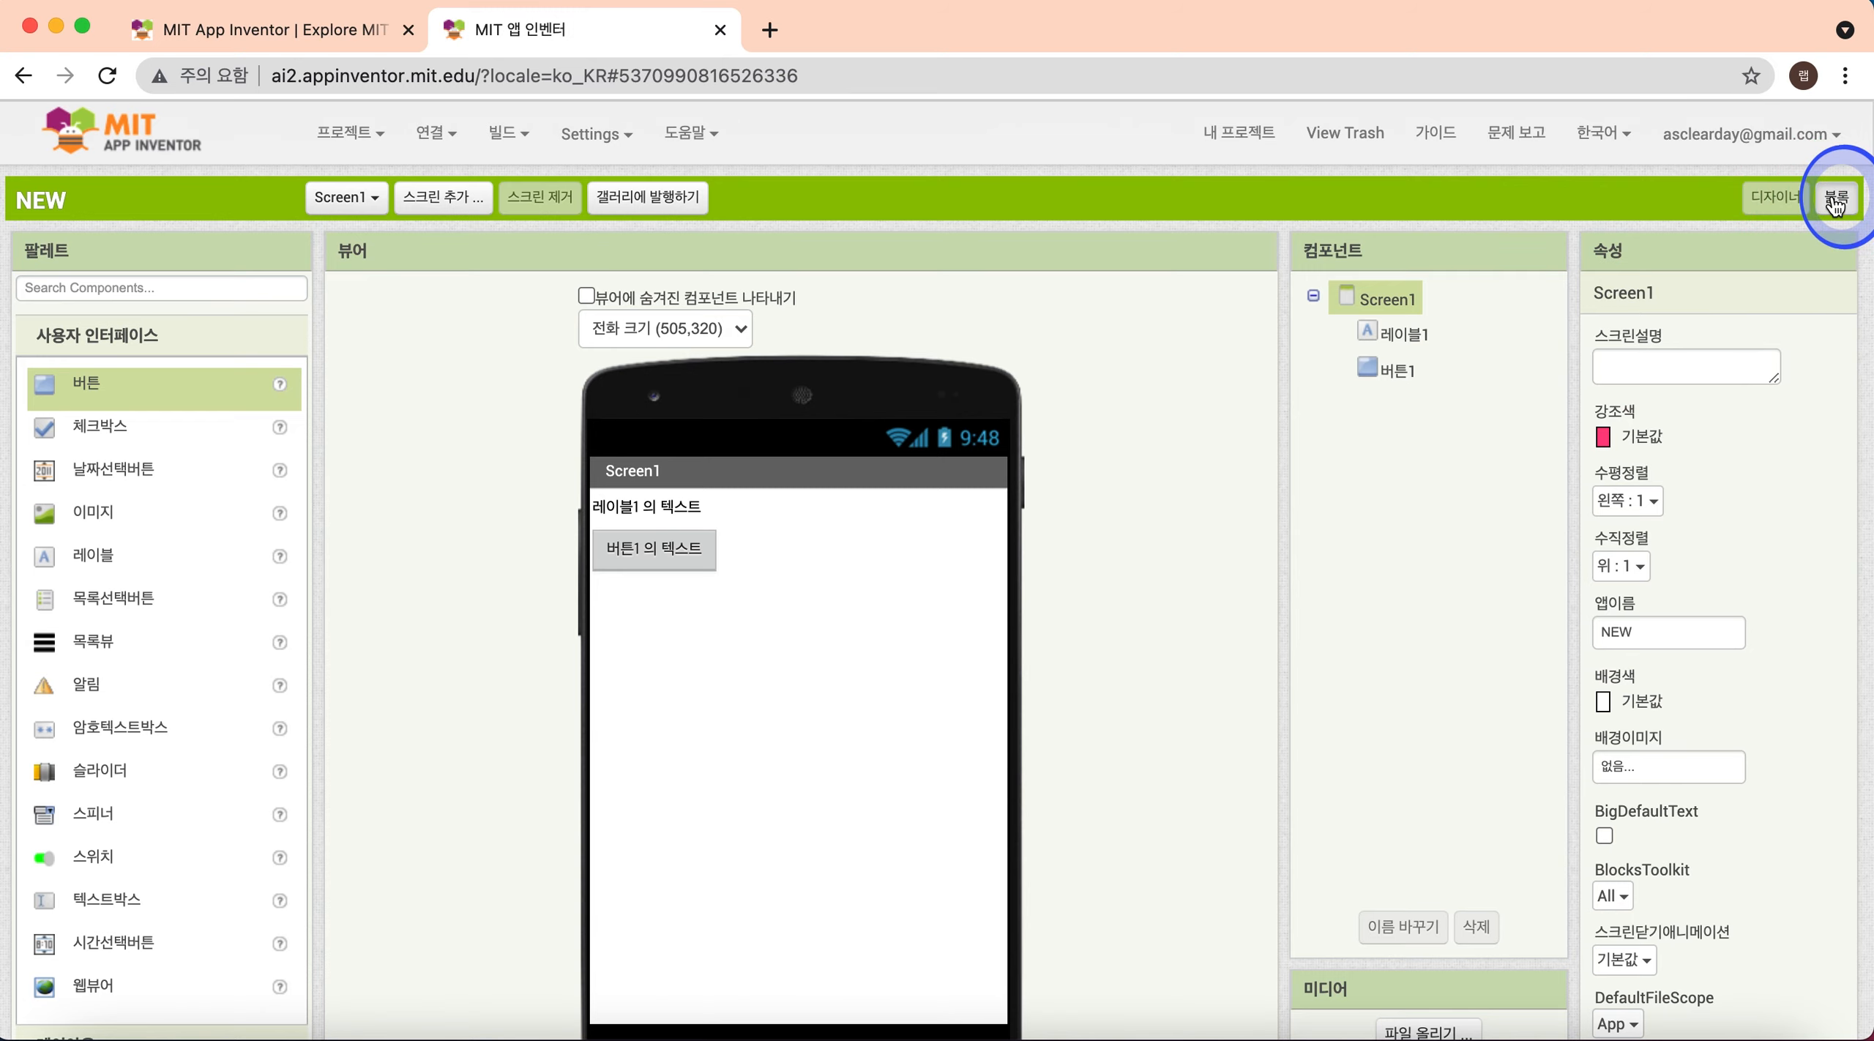
# Switch to the block editor and examine the blocks available for the label 레이블1.
pyautogui.click(1836, 202)
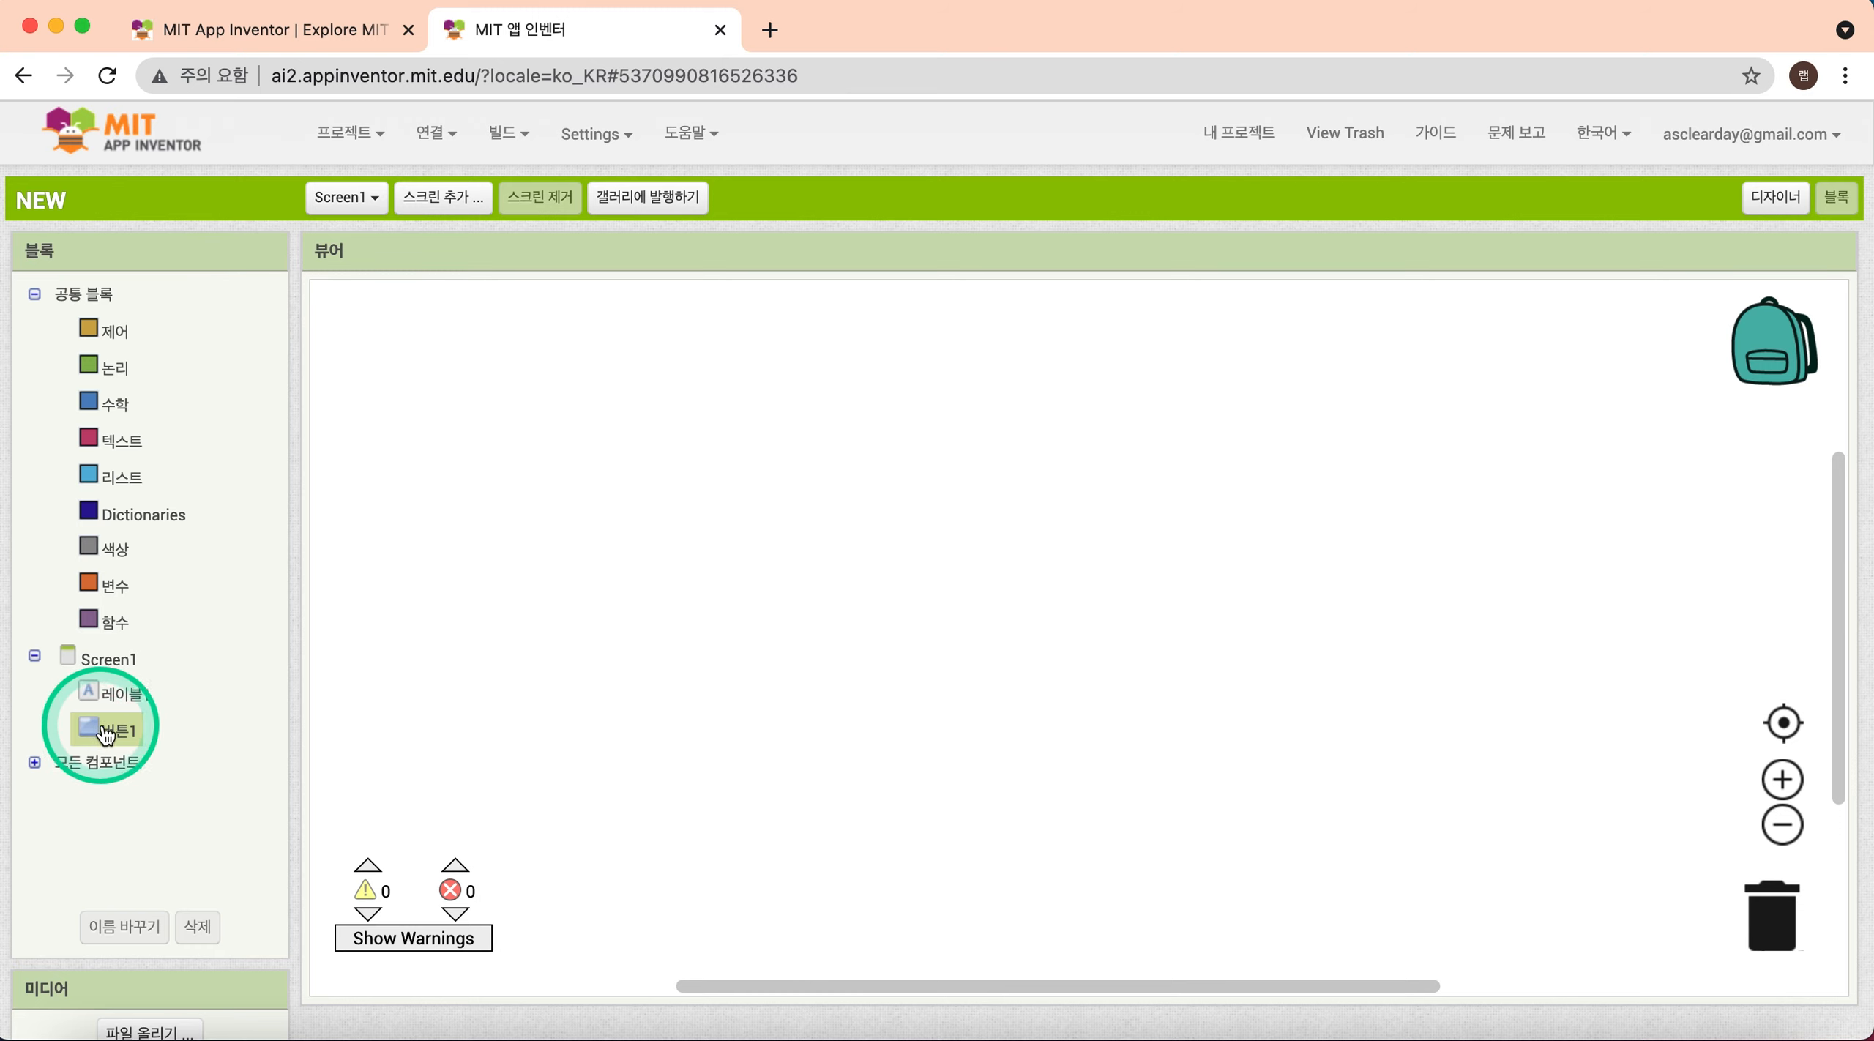
pyautogui.click(117, 693)
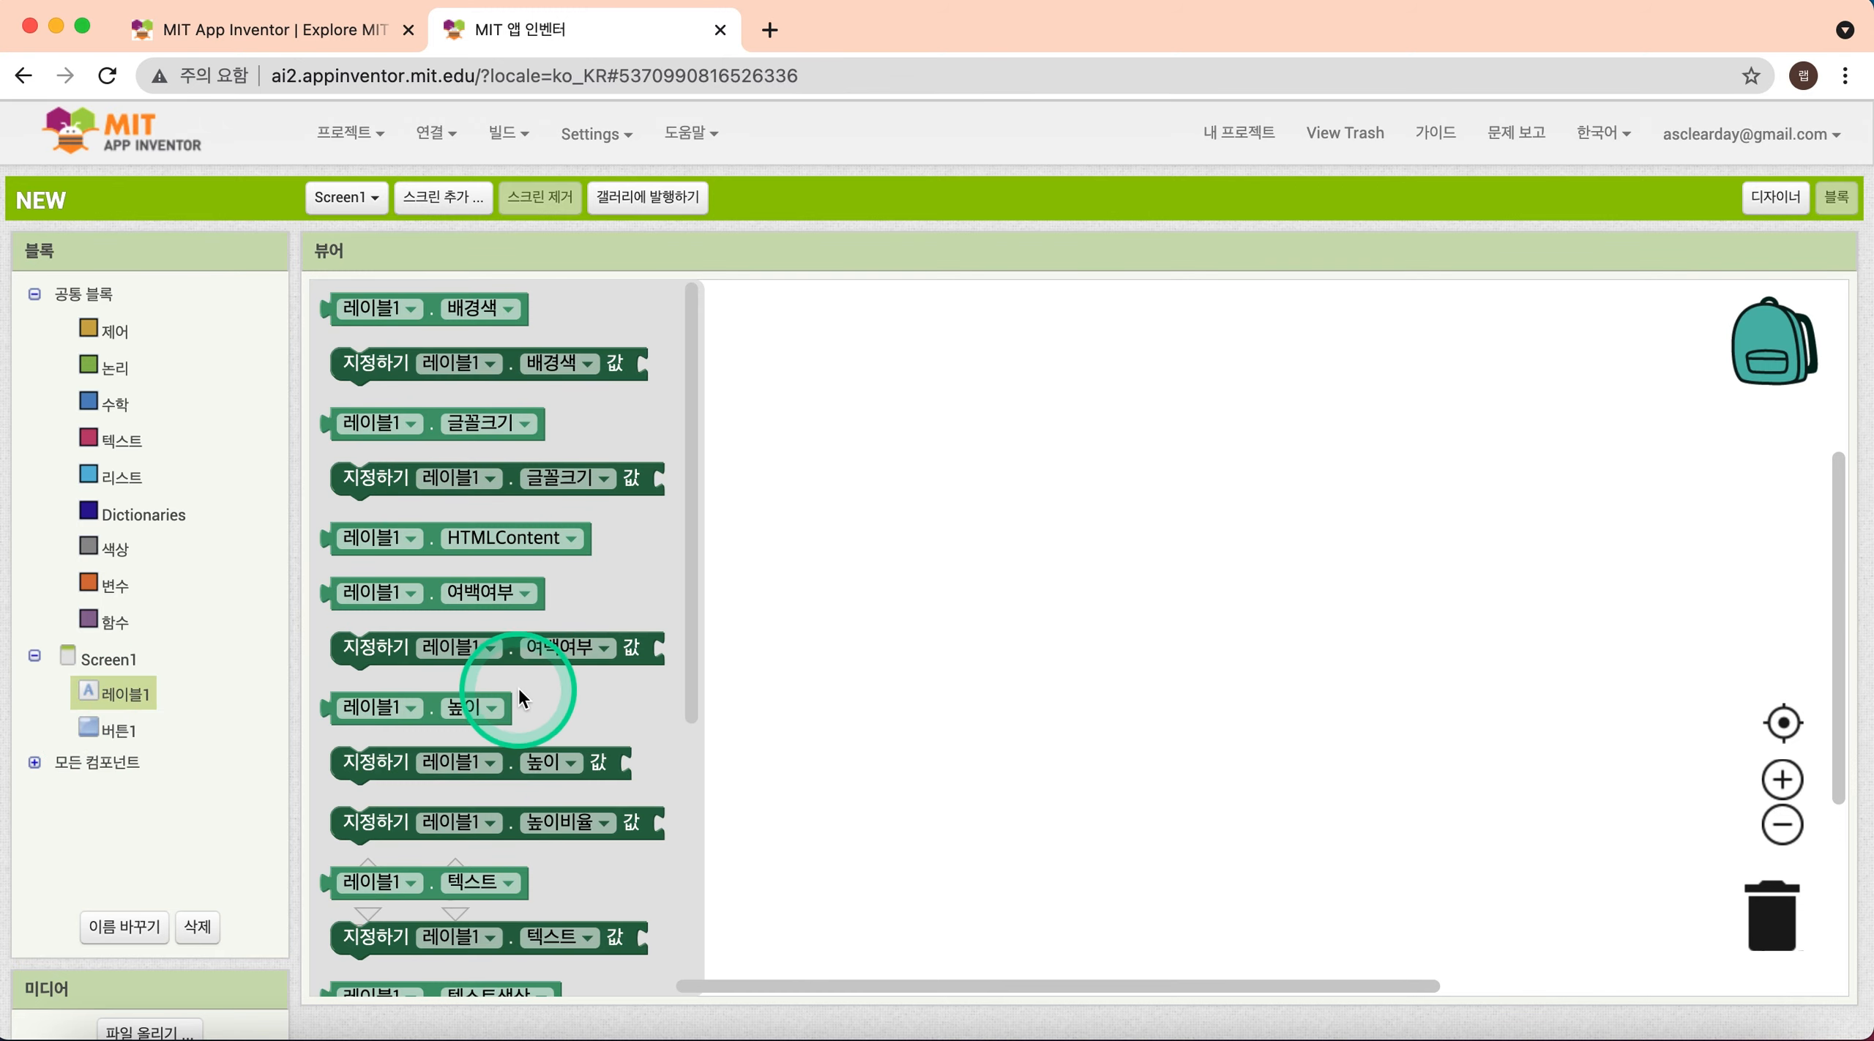
pyautogui.scroll(-6, 521, 697)
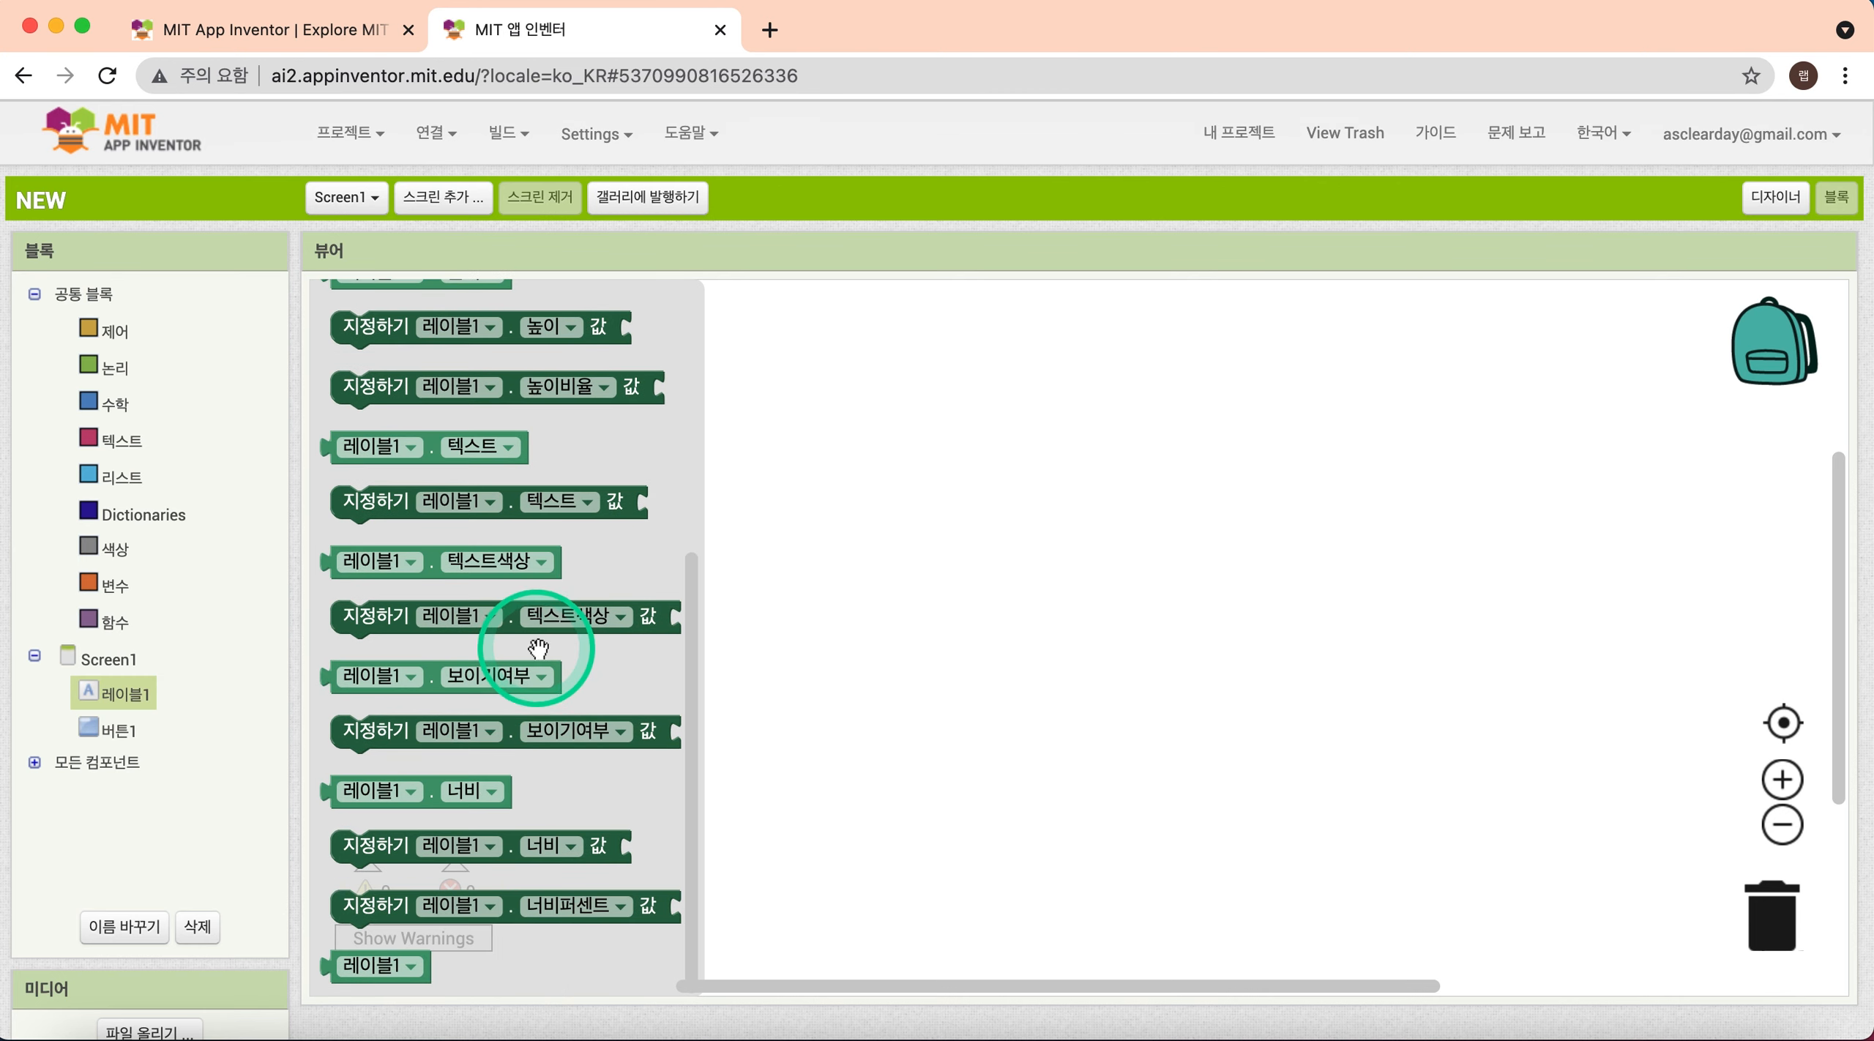
pyautogui.scroll(6, 530, 644)
pyautogui.click(457, 407)
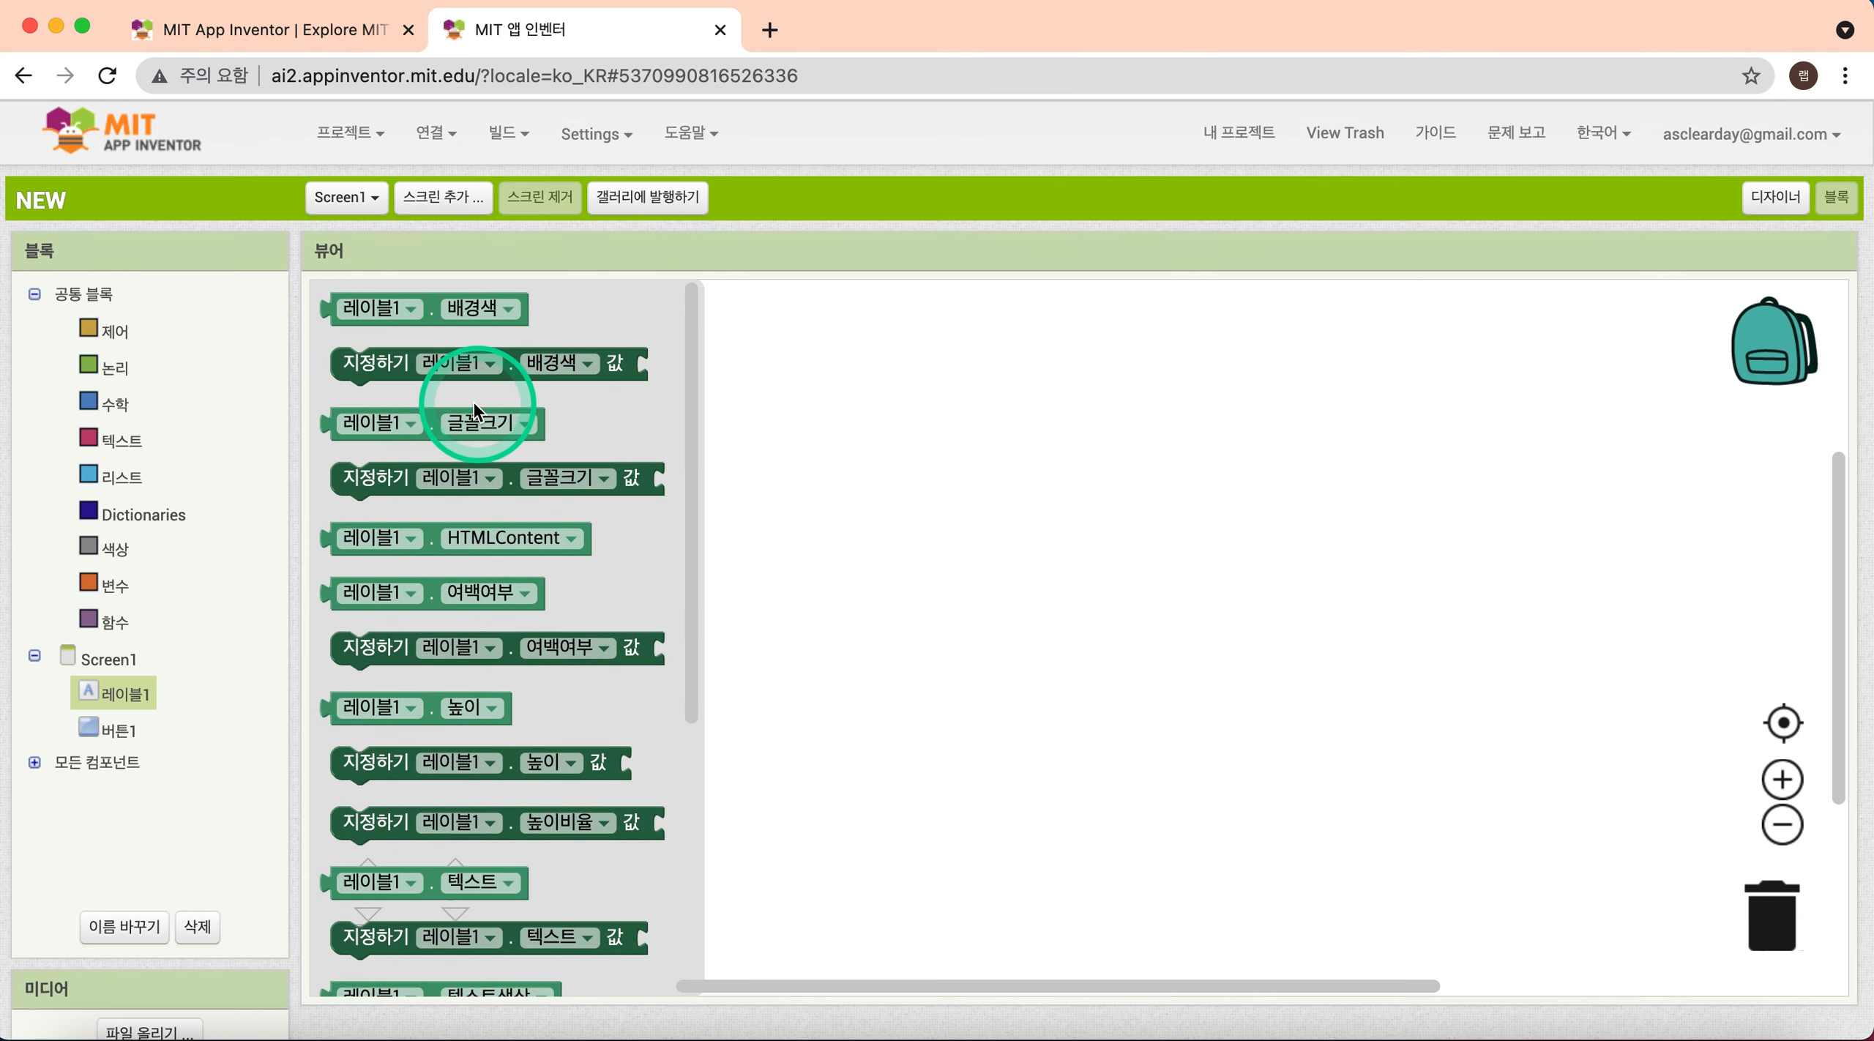
# Place a text comparison block (텍스트 비교하기) and an add-items-to-list block (항목 추가하기) in the empty block workspace.
pyautogui.click(928, 407)
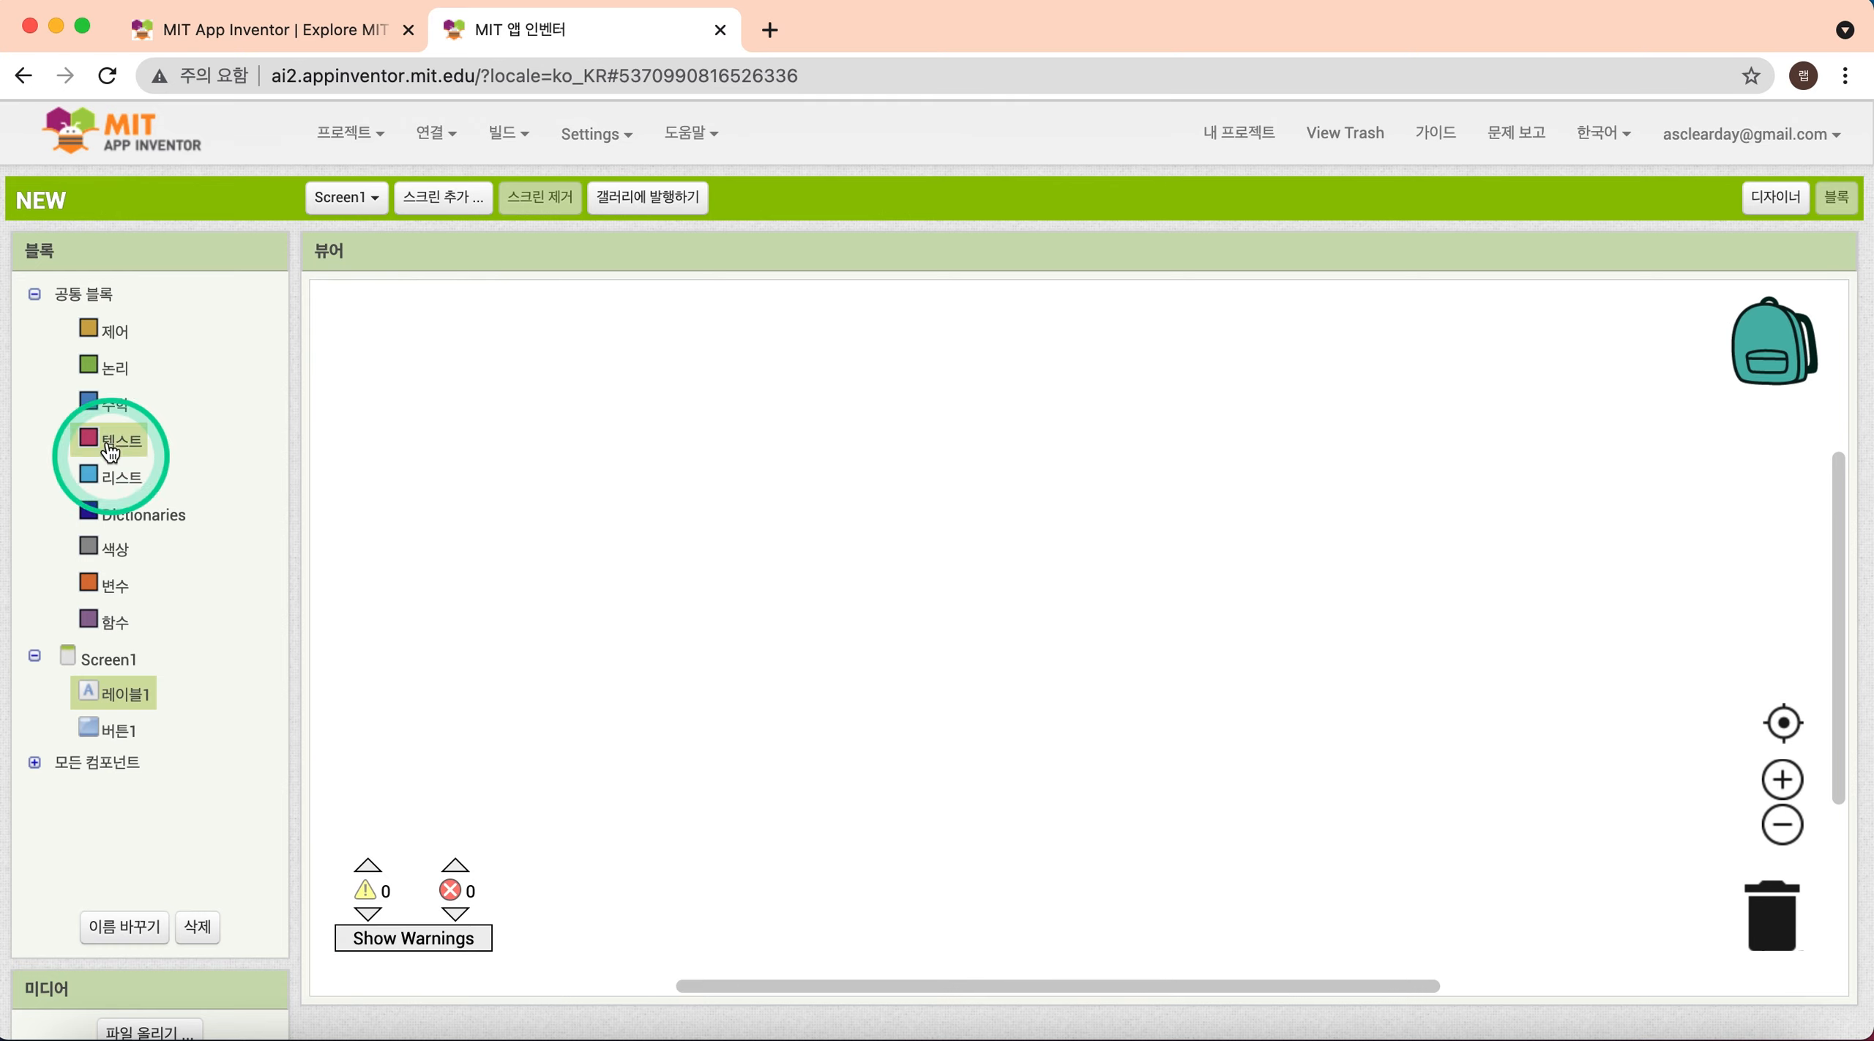
pyautogui.click(113, 371)
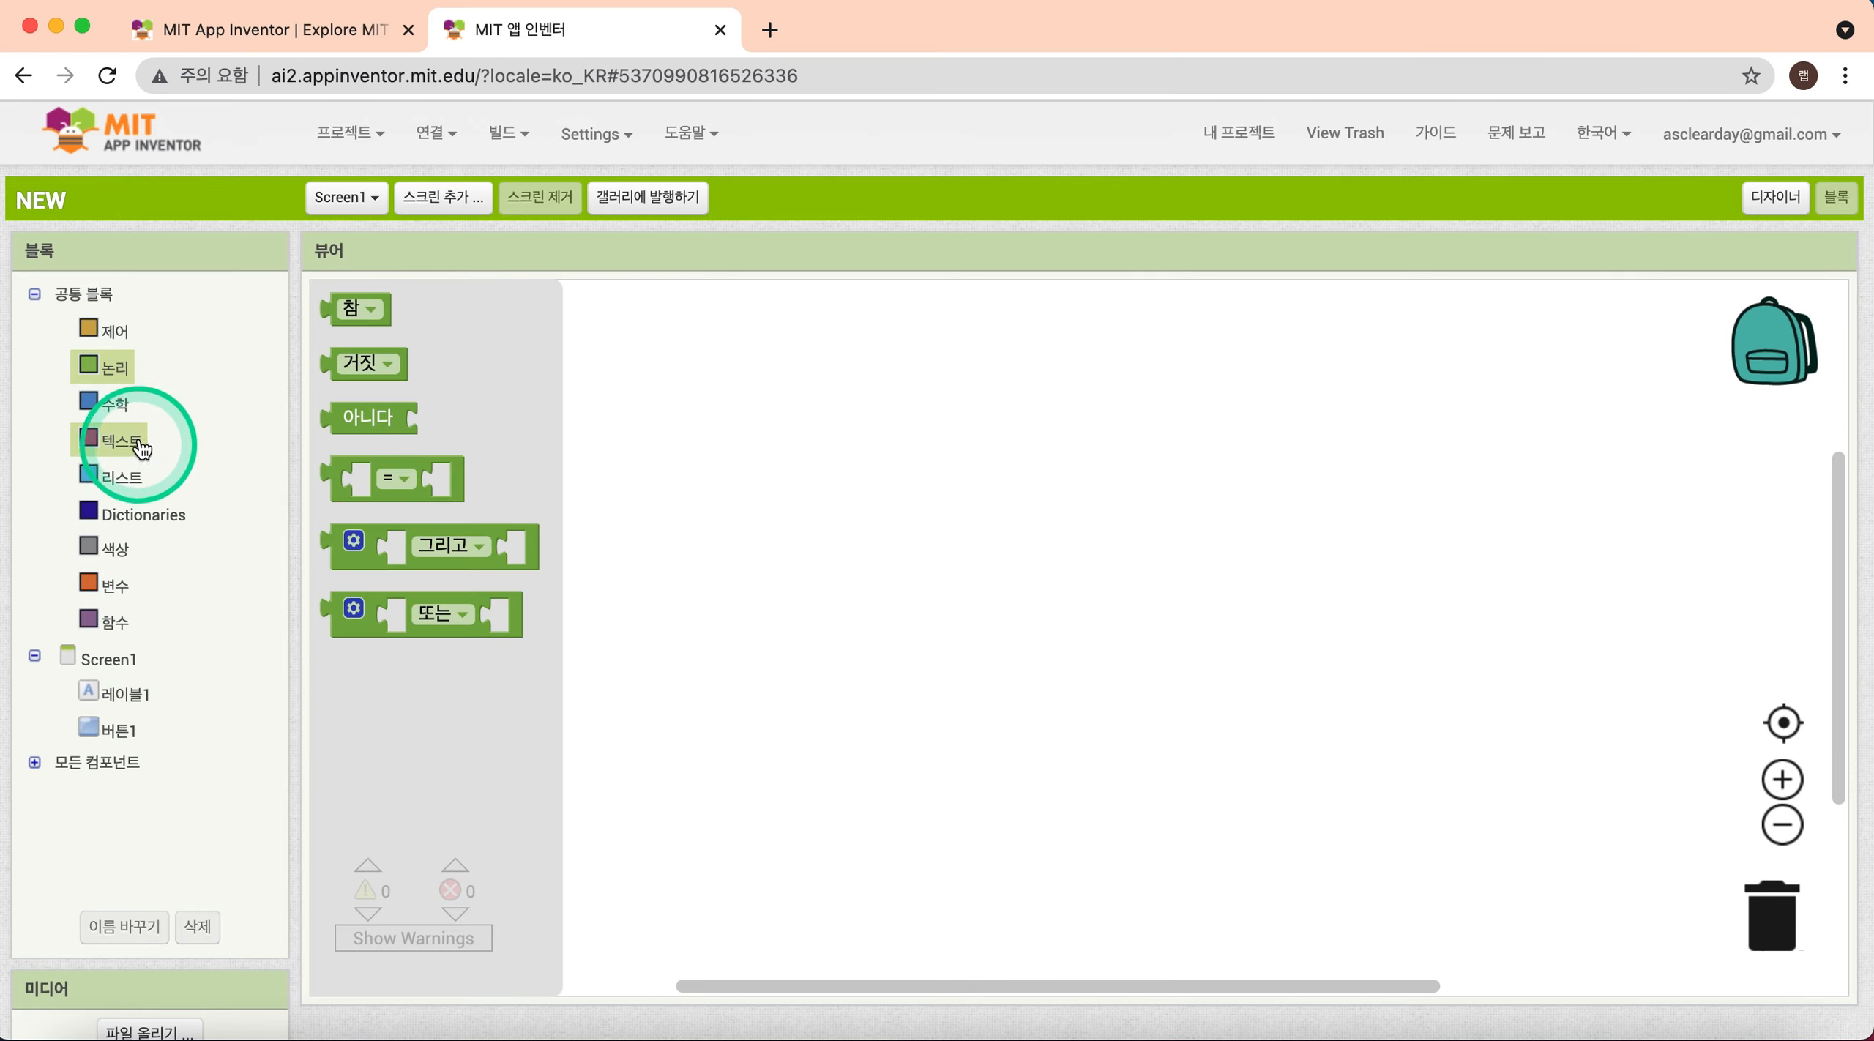
pyautogui.click(179, 444)
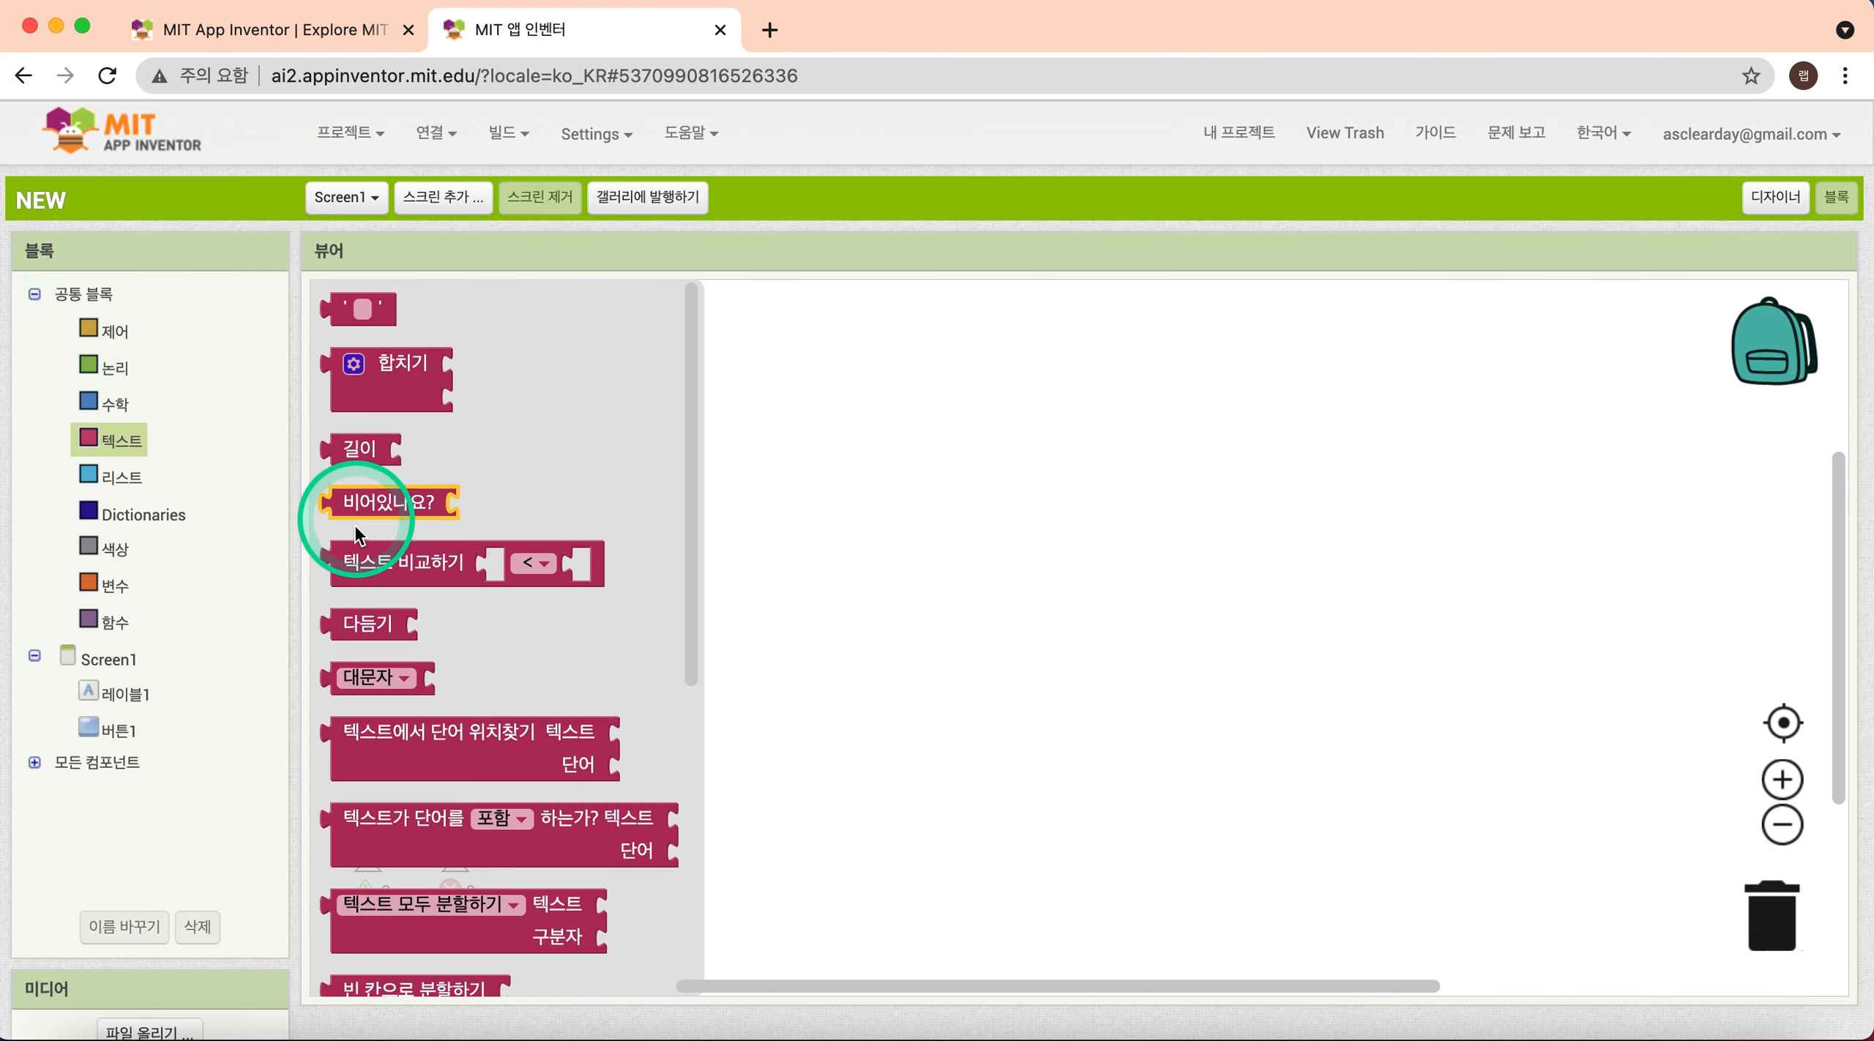
pyautogui.moveTo(344, 564); pyautogui.dragTo(734, 429)
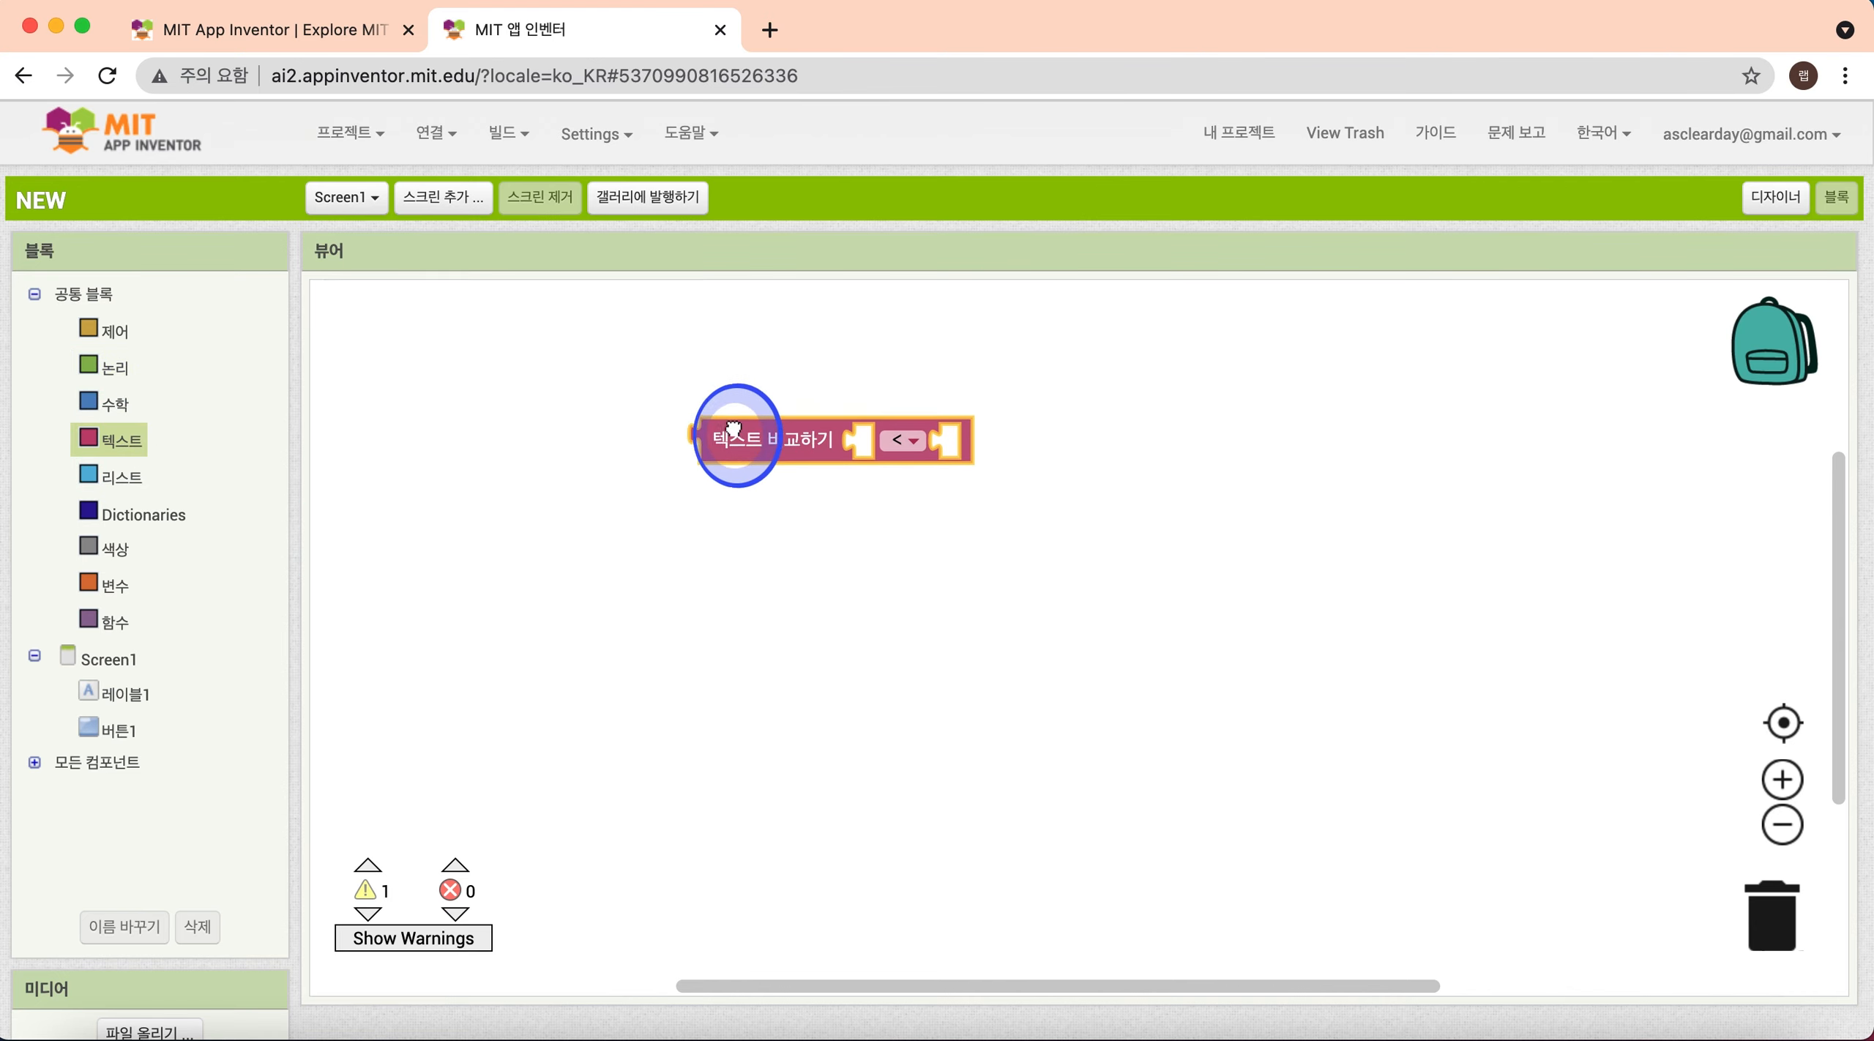
pyautogui.click(139, 483)
pyautogui.moveTo(356, 473); pyautogui.dragTo(571, 510)
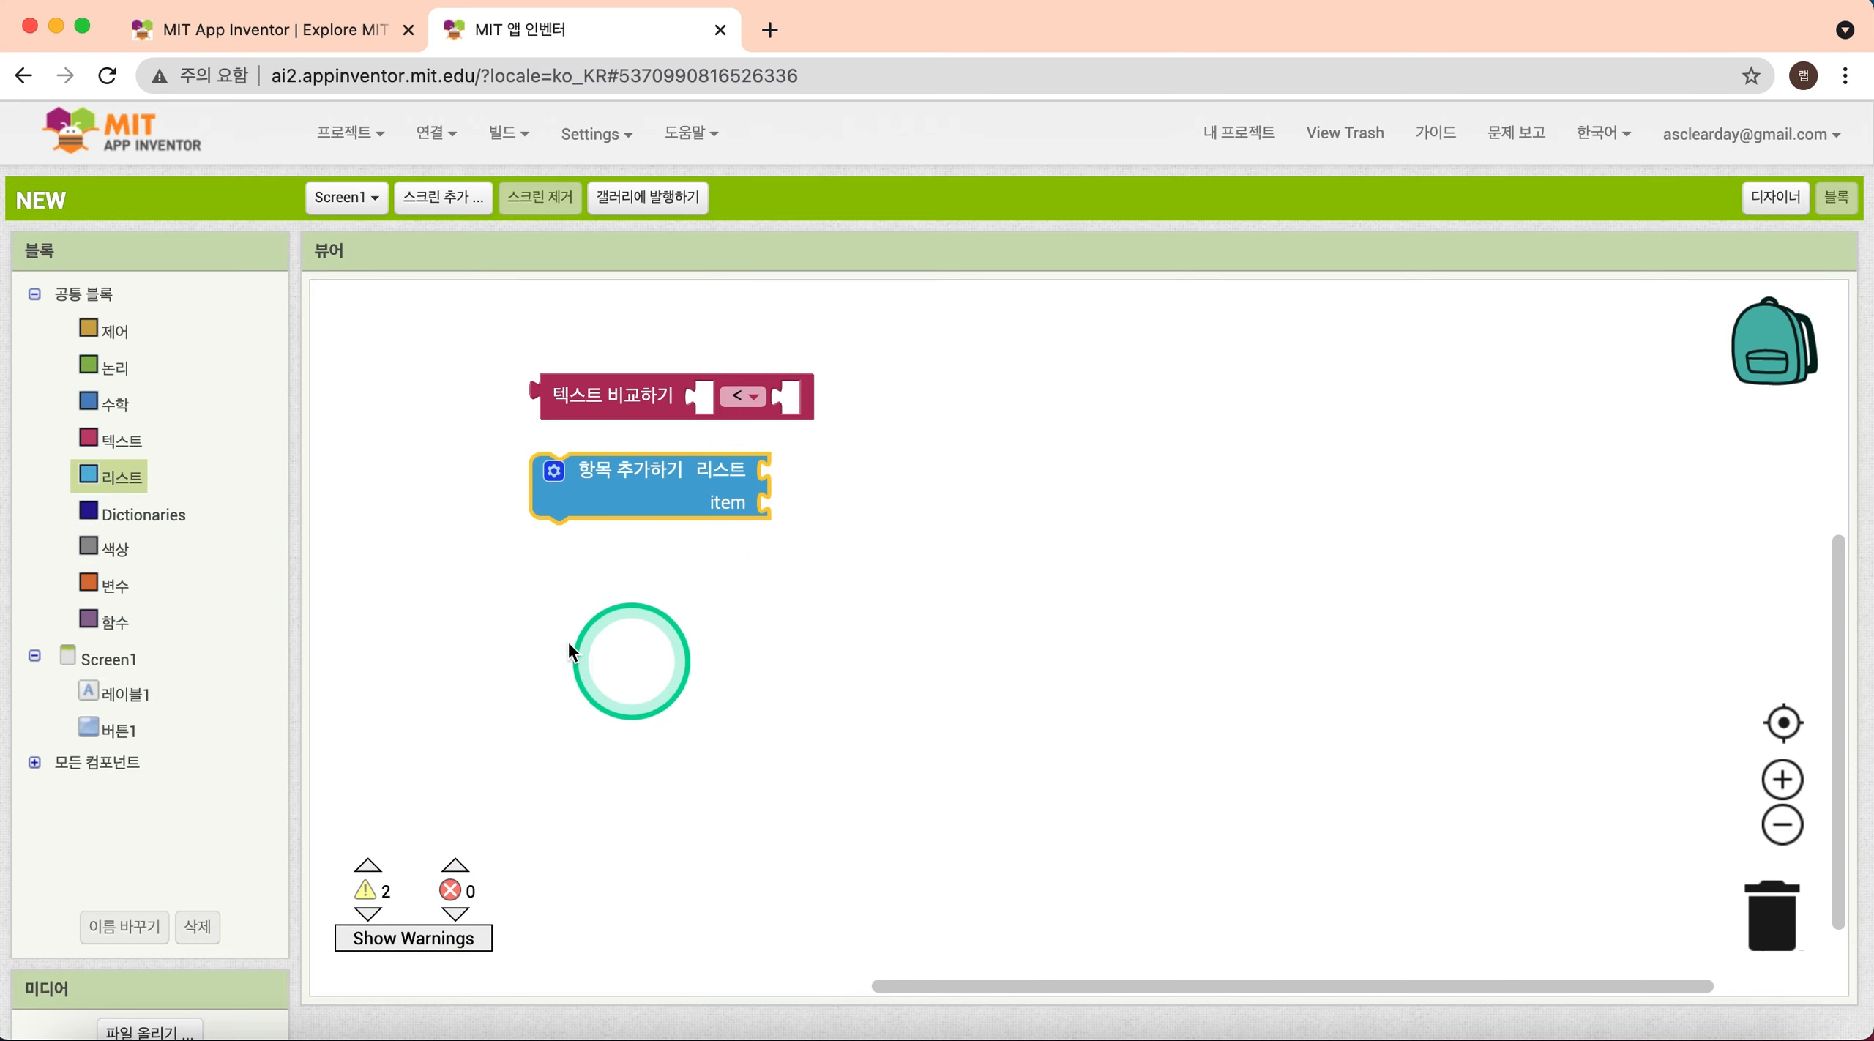
# Delete the list block and the text comparison block from the workspace and return to the designer (디자이너).
pyautogui.moveTo(661, 474); pyautogui.dragTo(1775, 909)
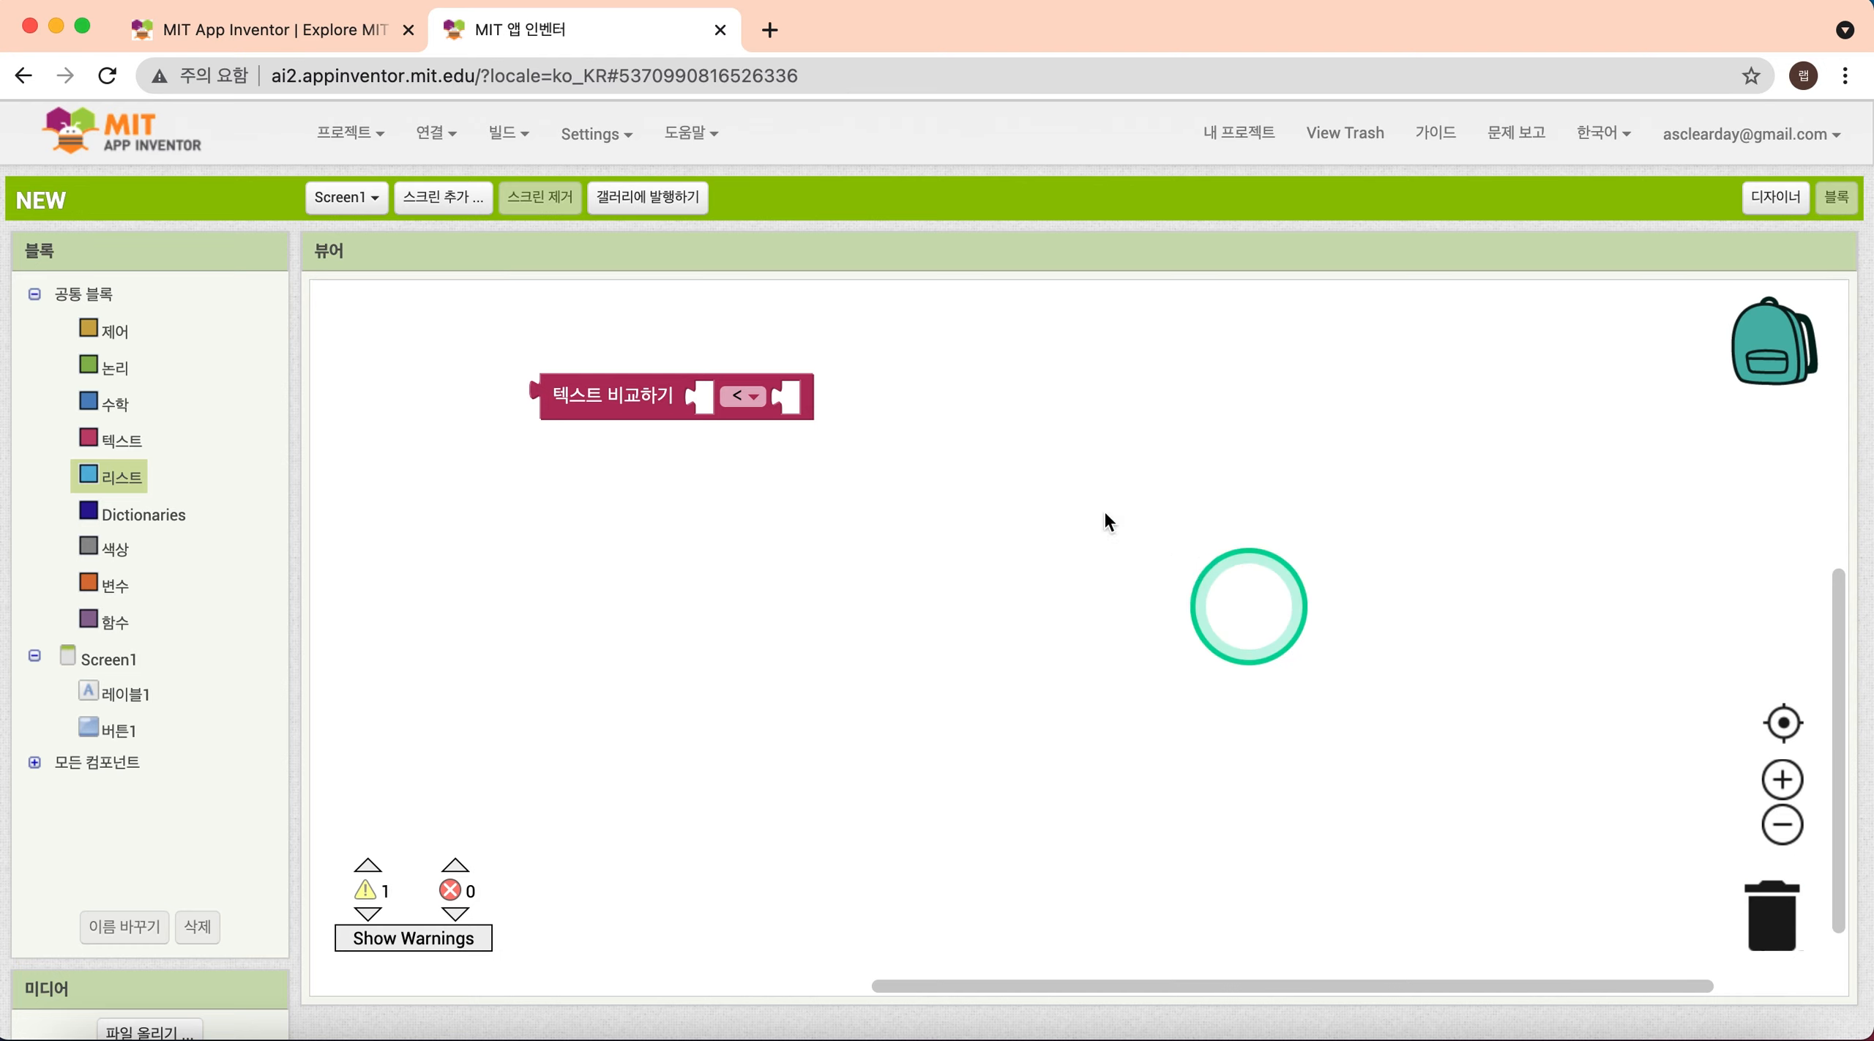
pyautogui.moveTo(590, 395); pyautogui.dragTo(1739, 906)
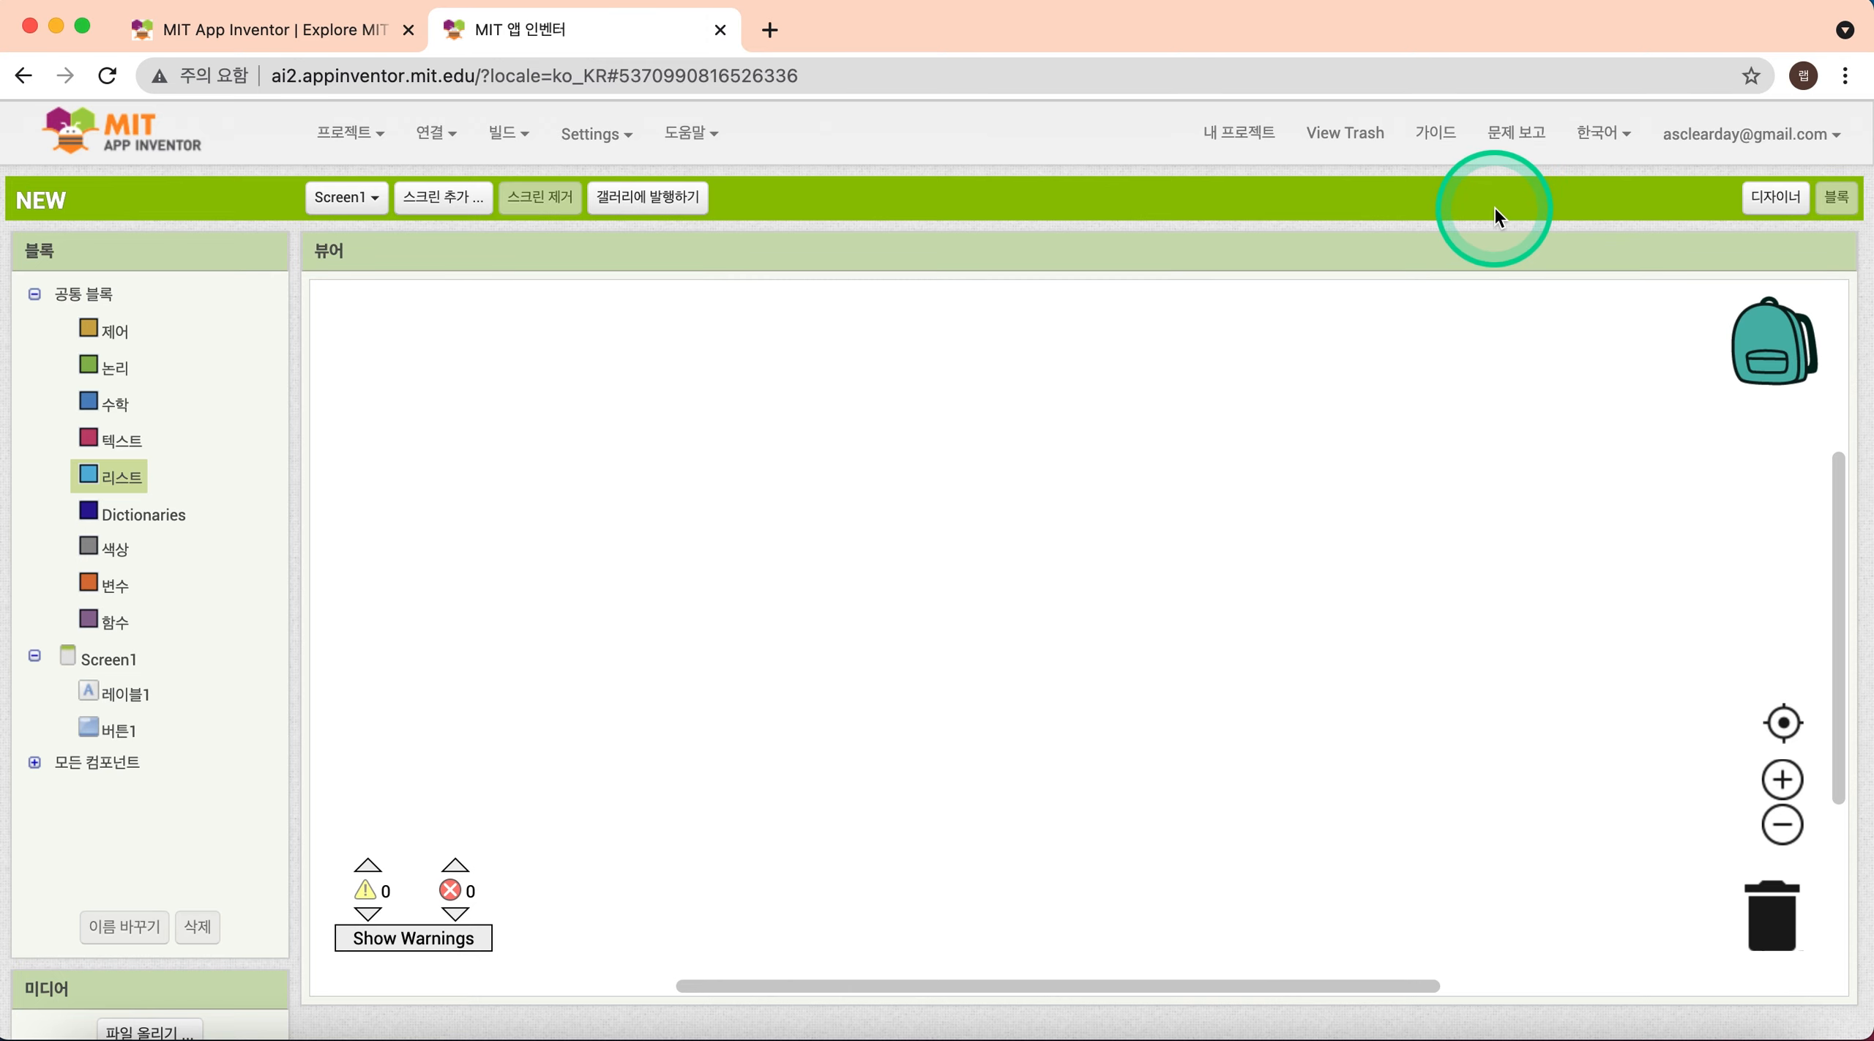
pyautogui.click(1775, 199)
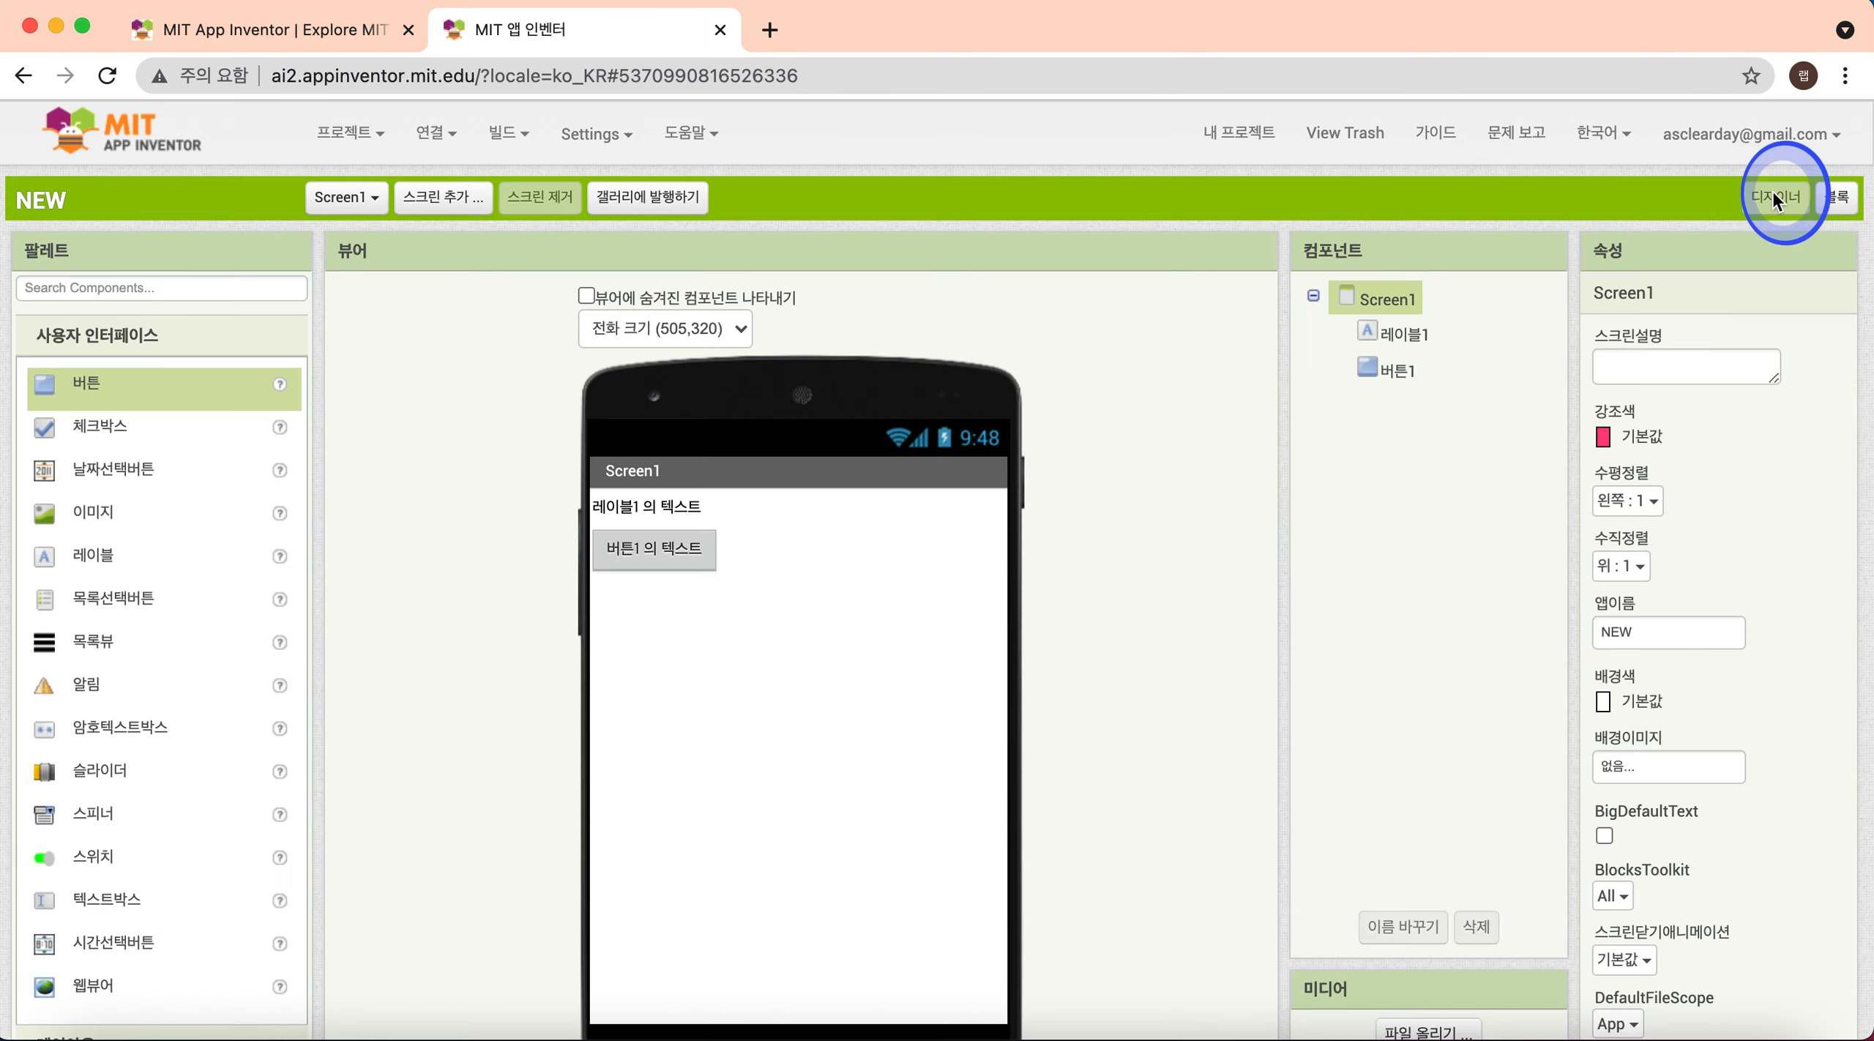